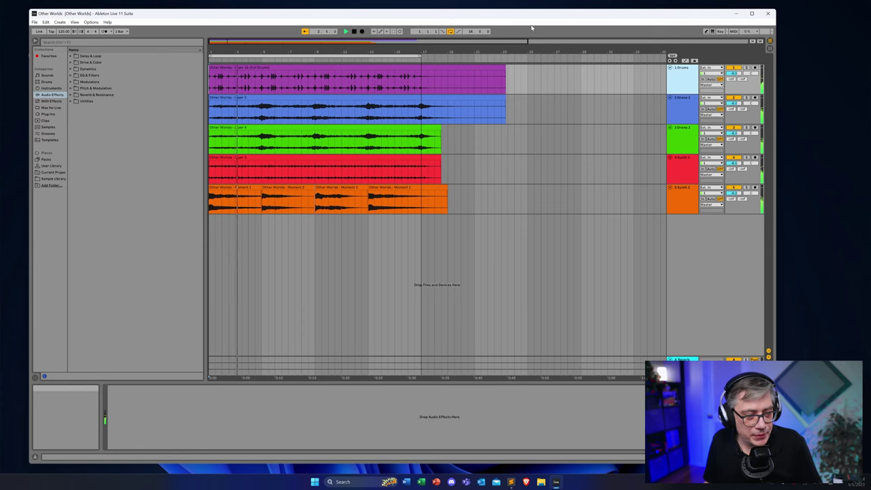
Step: Solo the Drums, Synth 1 and Synth 2 tracks one at a time to hear each part
click(747, 68)
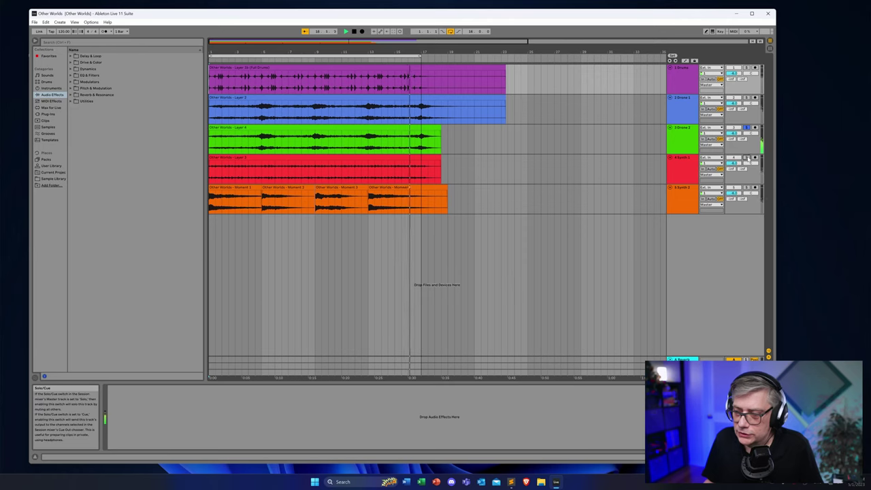
click(747, 158)
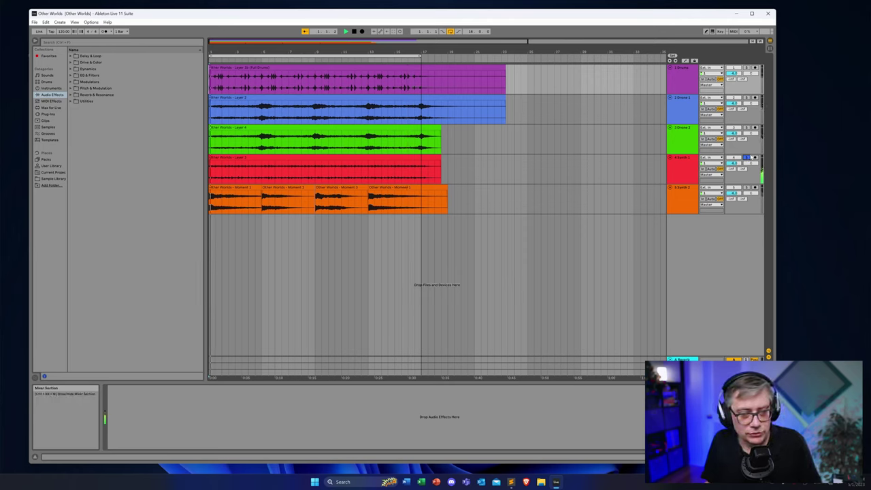
click(747, 187)
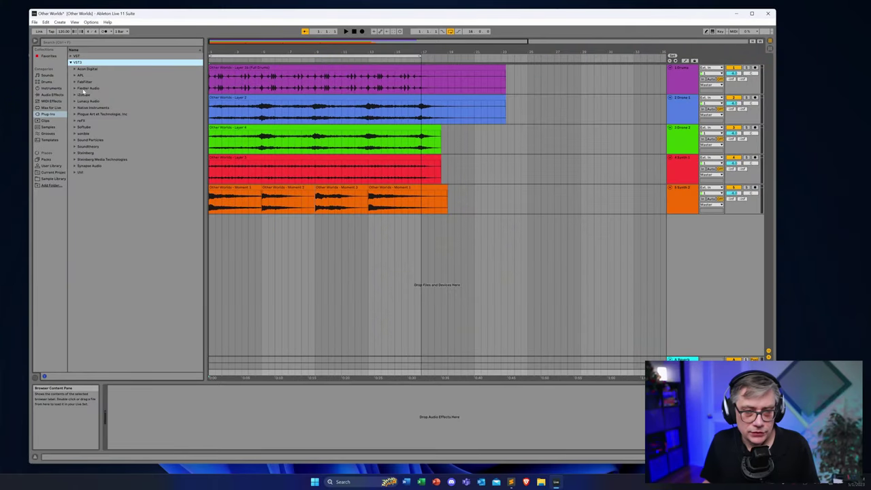
Step: Load Fiedler Audio's VST3 Dolby Atmos Composer on the Master track and move its window clear of the track clips
click(75, 88)
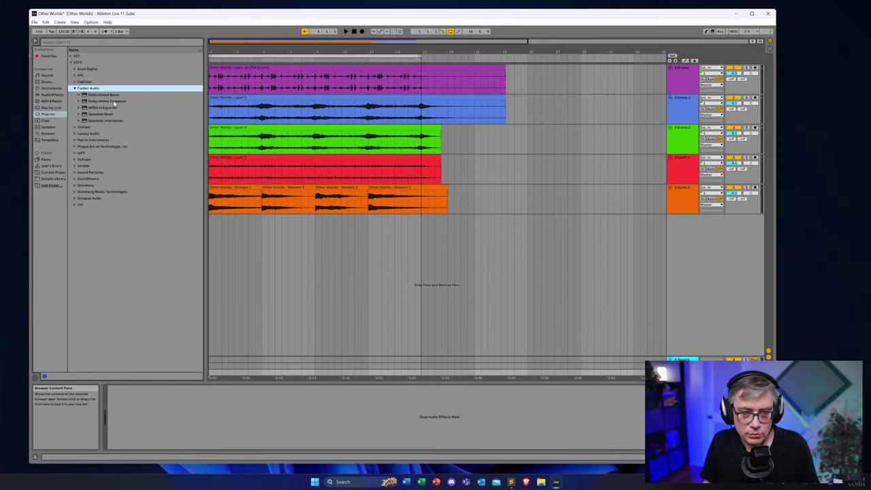
click(106, 101)
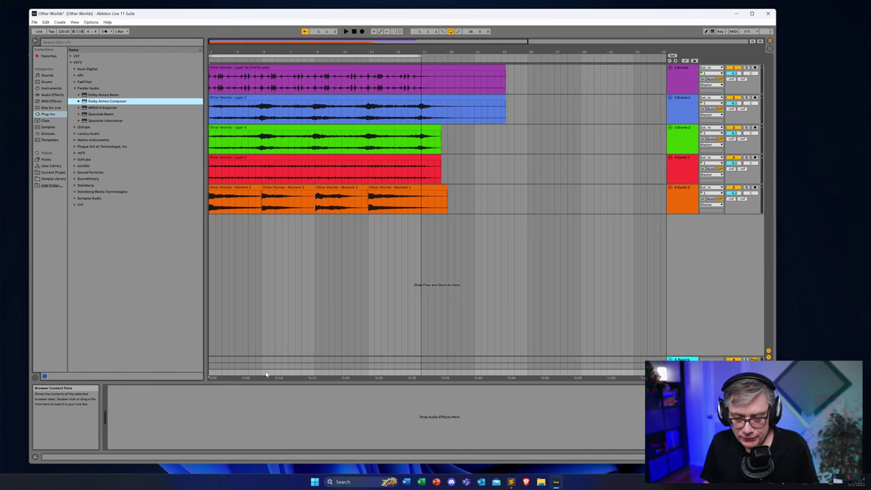
drag(479, 116, 454, 102)
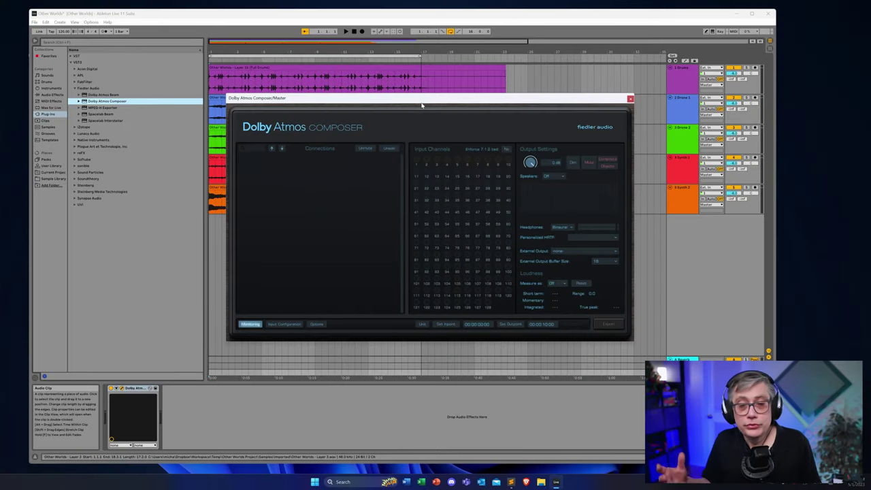
drag(422, 105, 589, 139)
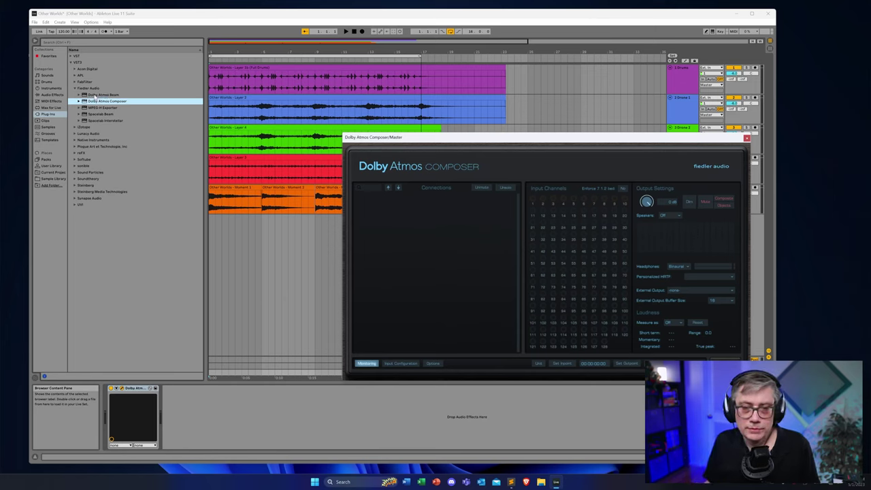
Step: Add the Dolby Atmos Beam plug-in to the Drums track and arrange its window beside the Composer window
click(101, 95)
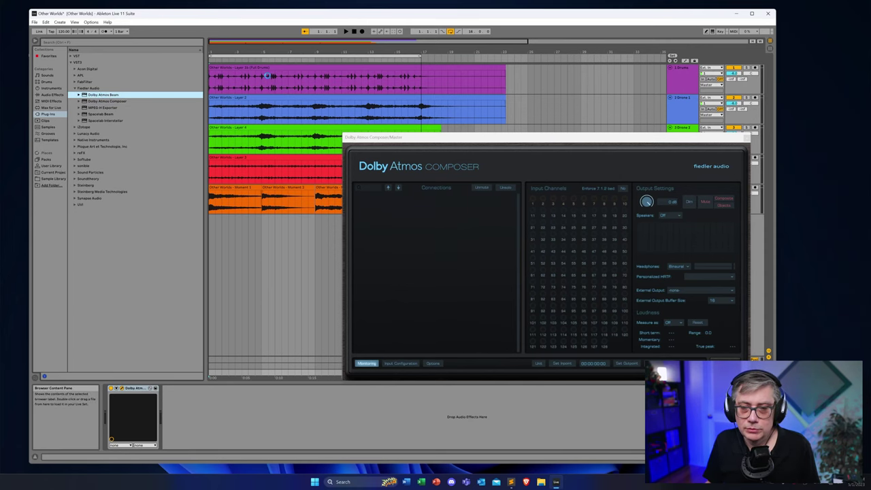
double_click(101, 94)
drag(501, 147, 219, 70)
drag(466, 145, 486, 97)
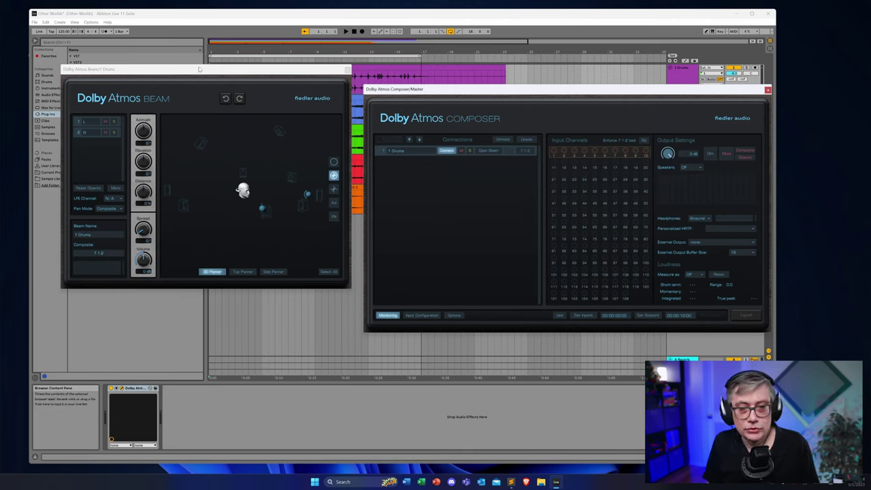
drag(162, 77, 170, 159)
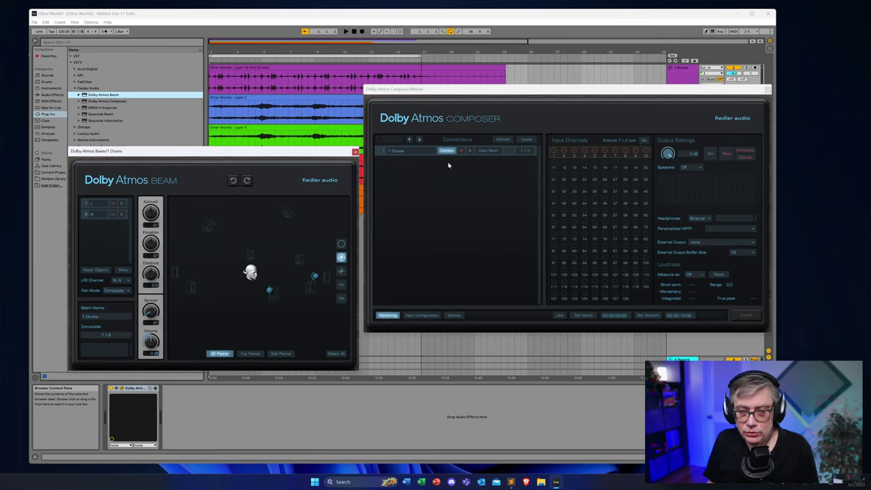
Step: Play the song in Session View with the Beam window clear of the mixer and adjust the Drums track's volume fader
key(space)
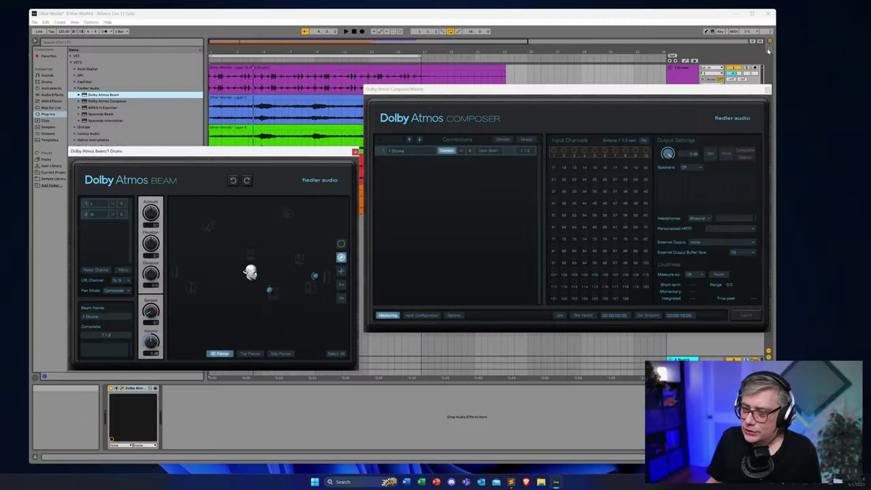
click(769, 49)
drag(270, 151, 274, 65)
key(space)
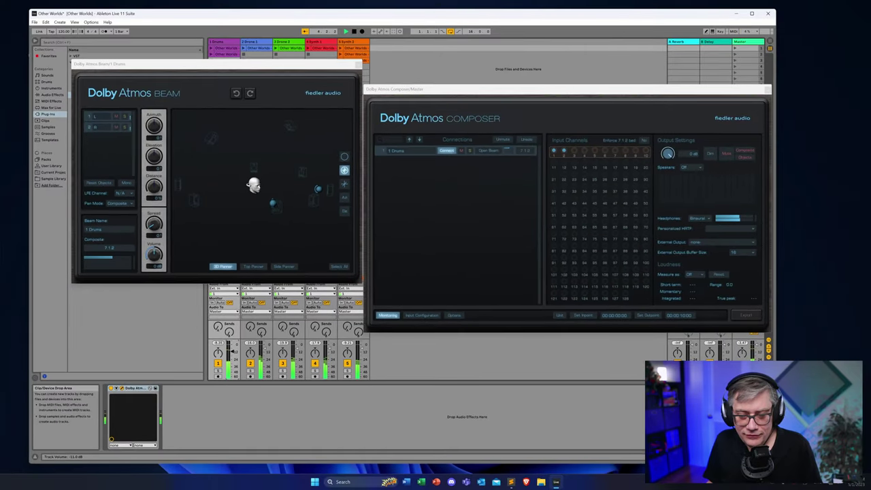
drag(231, 349, 232, 348)
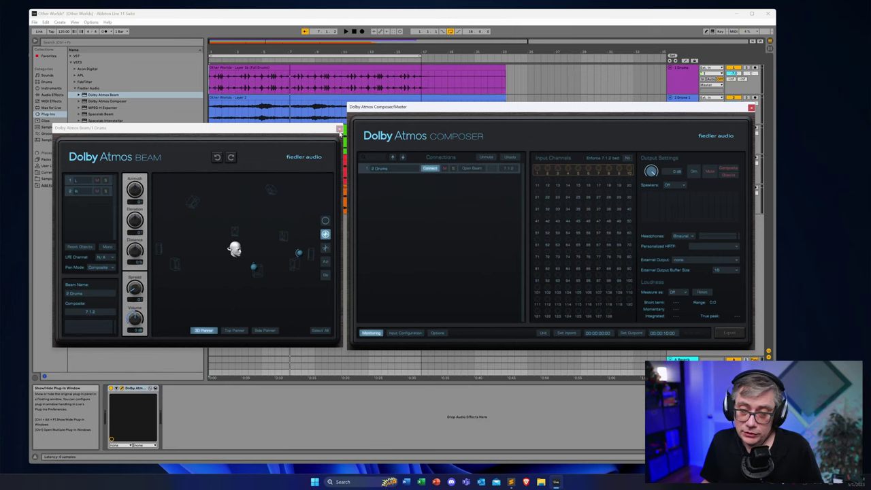
Step: Close both Atmos plug-in windows and try putting the Drums track into its own group in Session View
click(339, 129)
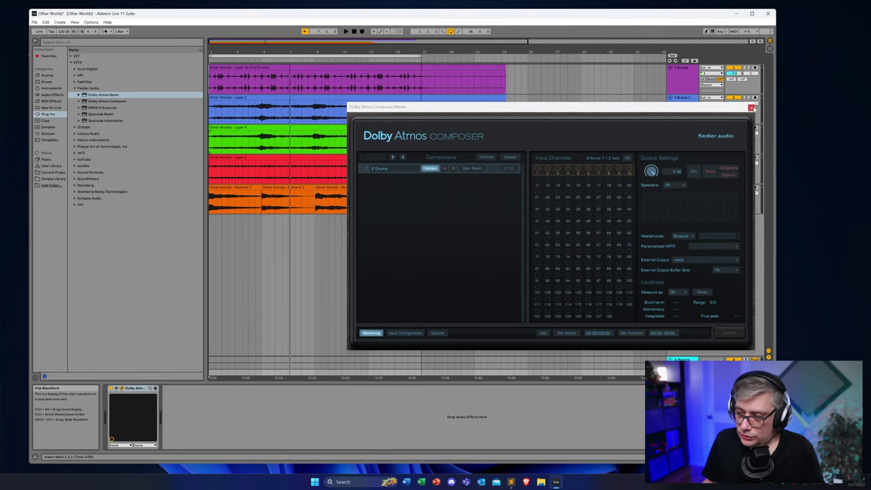
click(752, 109)
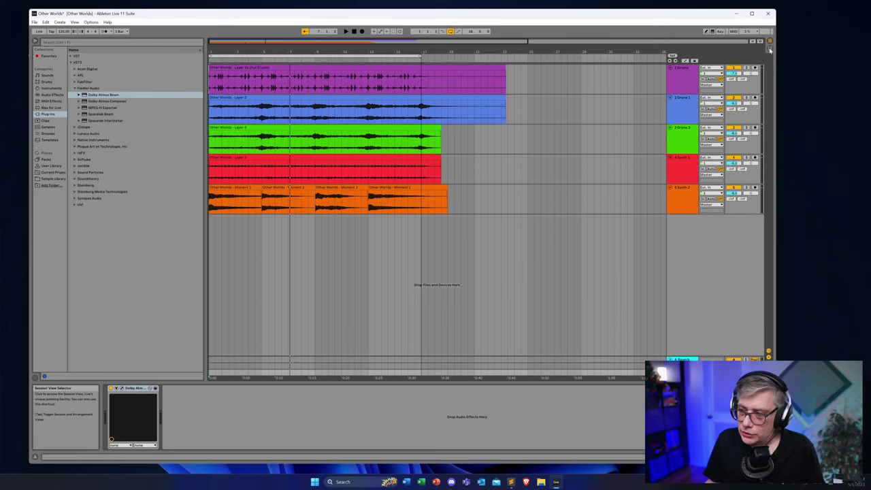
key(Tab)
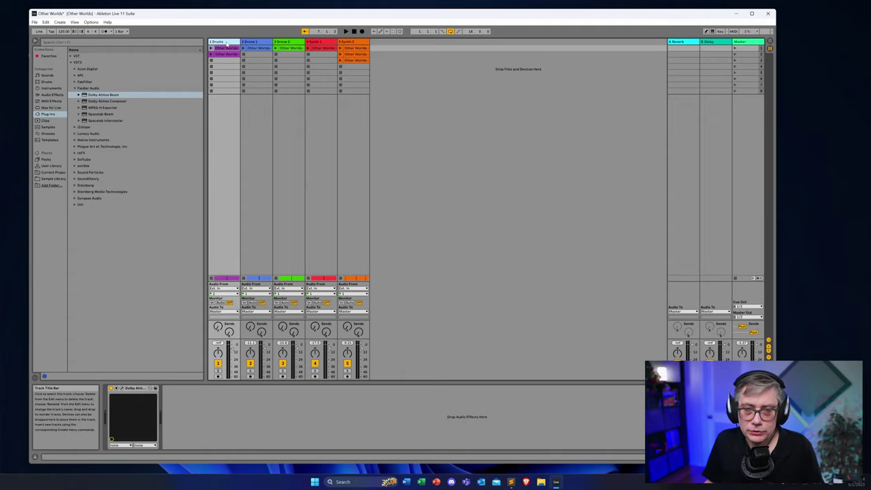
right_click(227, 43)
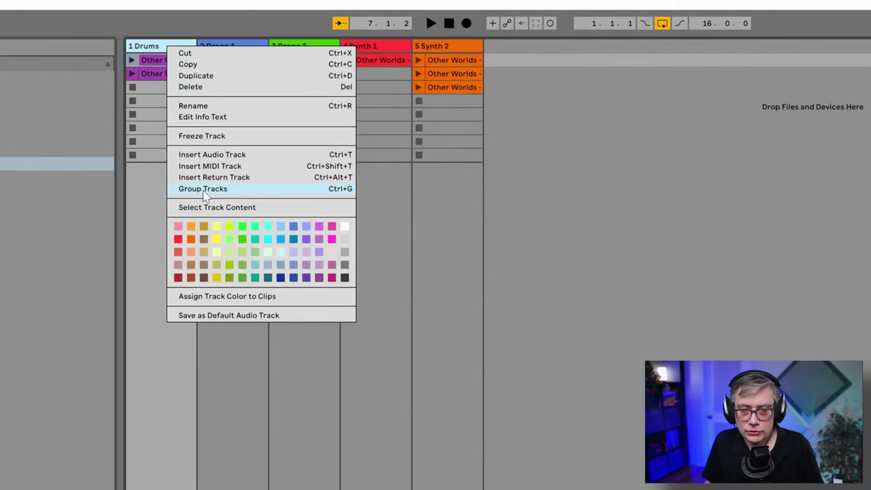
click(204, 192)
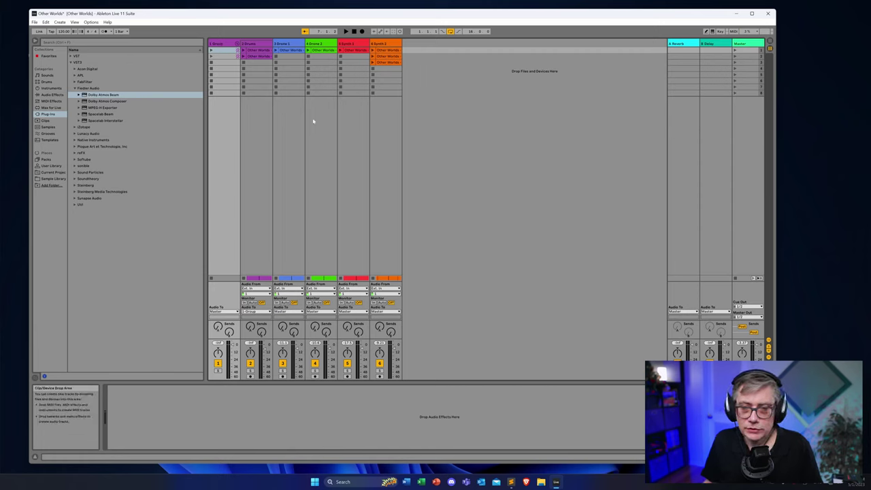
right_click(221, 45)
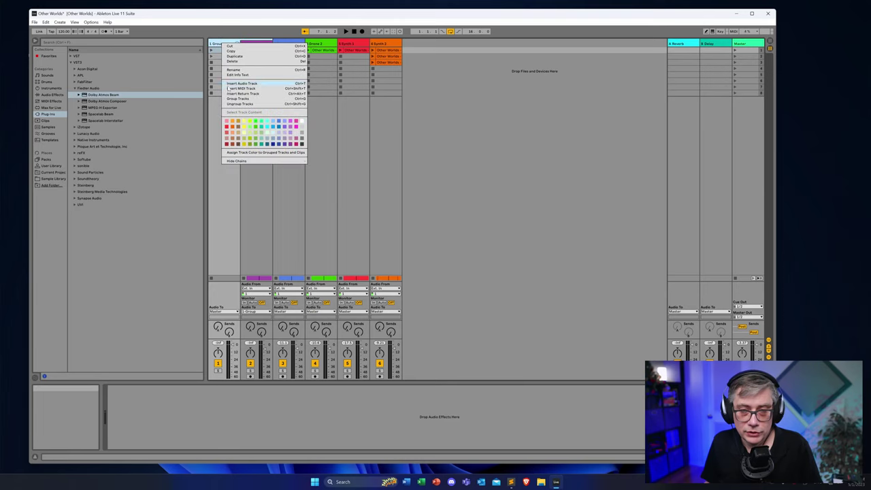
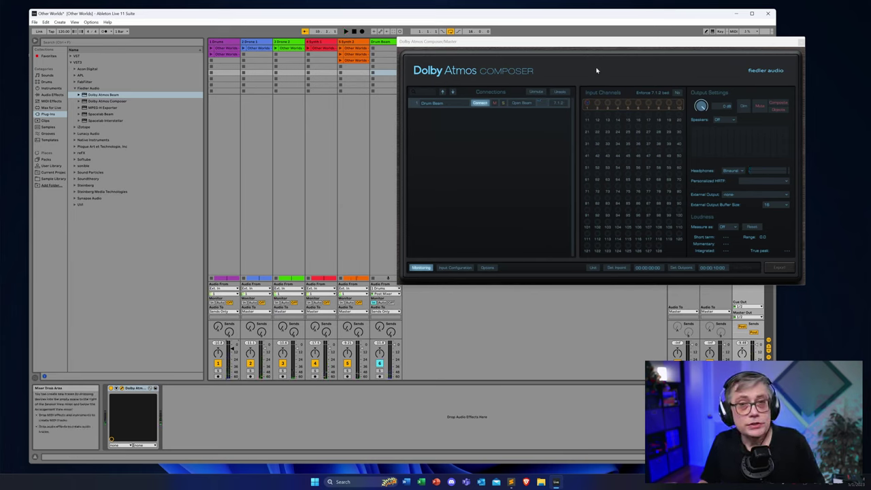
Step: Close the Composer window and insert four new audio tracks after the Drum Beam track
click(802, 42)
right_click(438, 48)
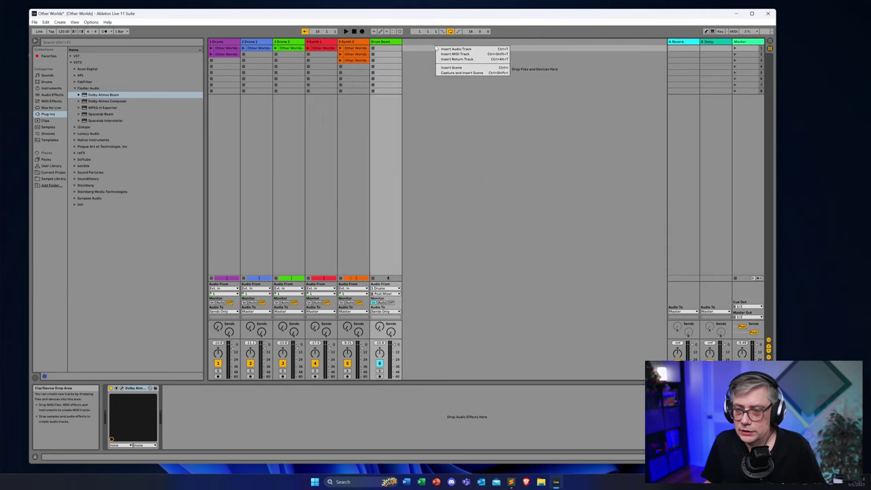
click(453, 49)
right_click(458, 47)
click(475, 50)
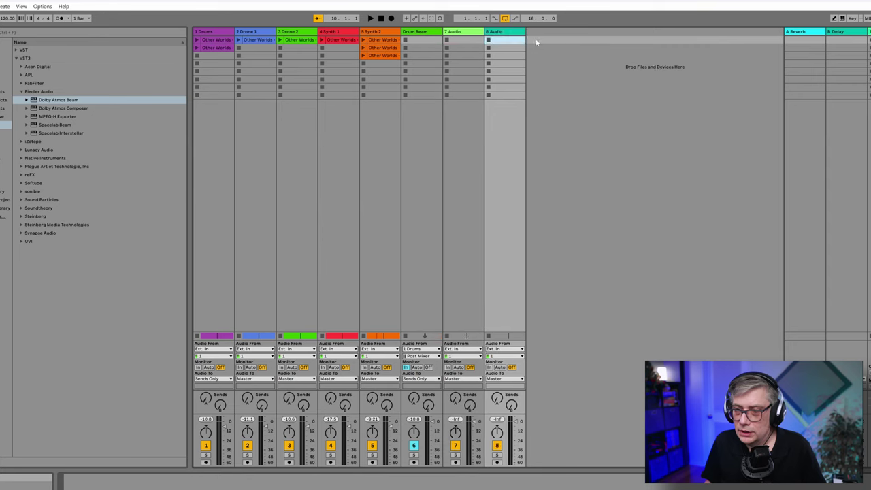
right_click(577, 41)
click(600, 44)
right_click(606, 41)
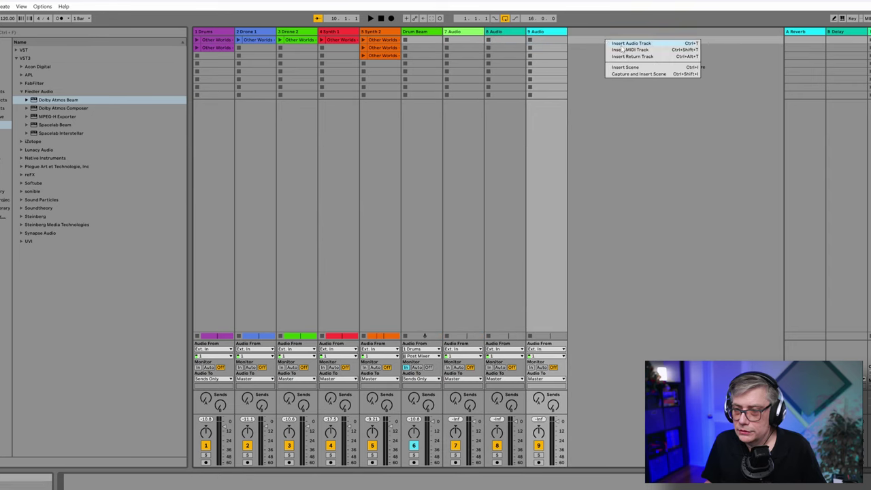
click(623, 45)
Step: Rename the first two new audio tracks as Drone 1 Beam and Drone 2 Beam
right_click(473, 33)
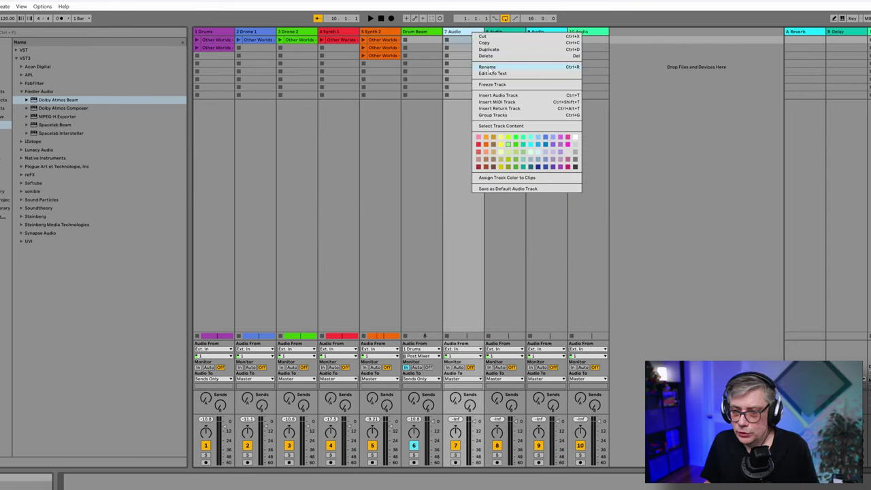
click(488, 68)
text(Drone 1 Beam)
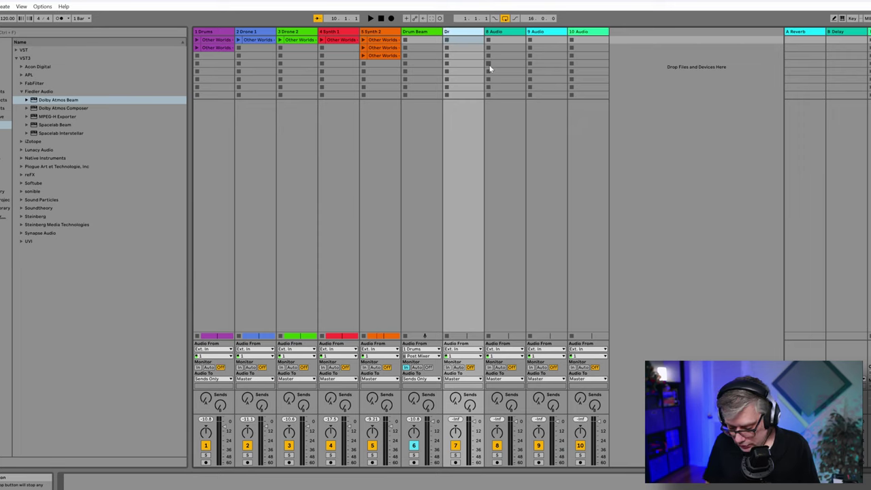
right_click(500, 32)
click(520, 65)
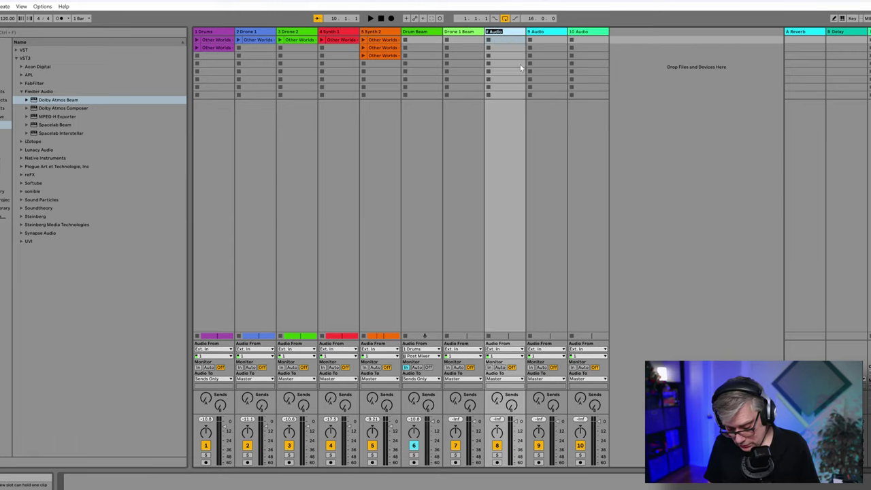
text(Drone 2 Beam)
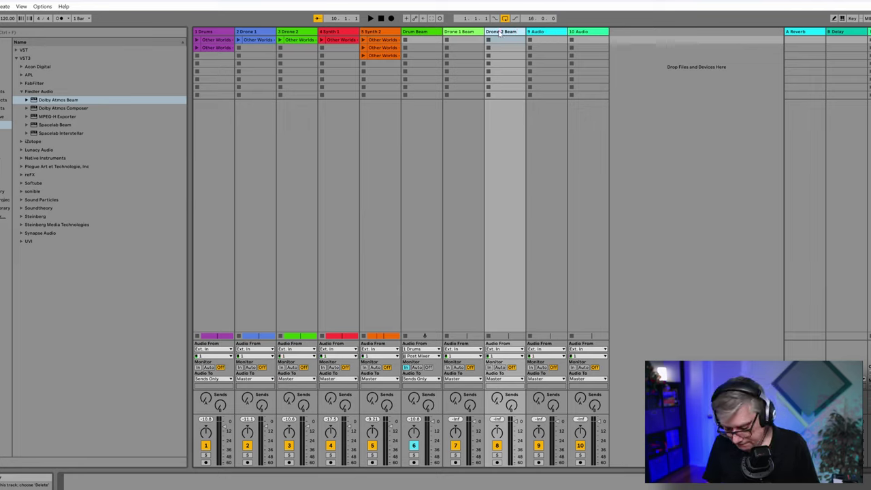
Step: Rename the remaining two new audio tracks as Synth 1 Beam and Synth 2 Beam
click(542, 35)
right_click(542, 35)
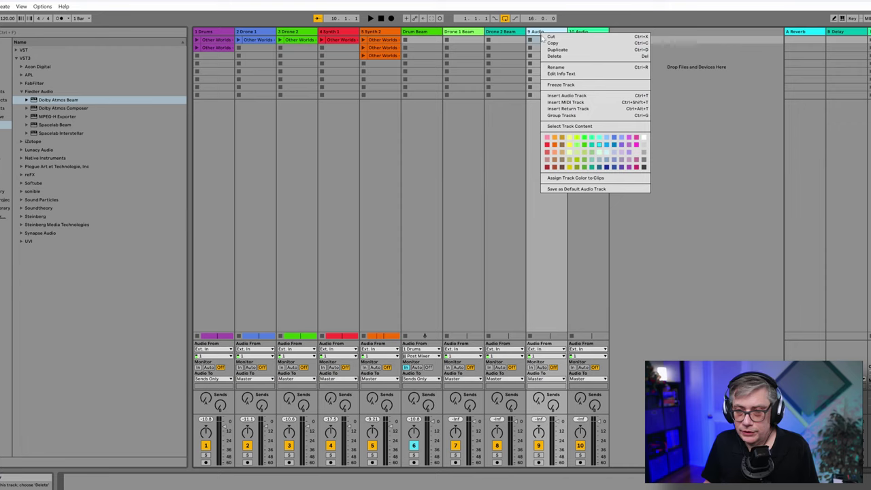
click(555, 67)
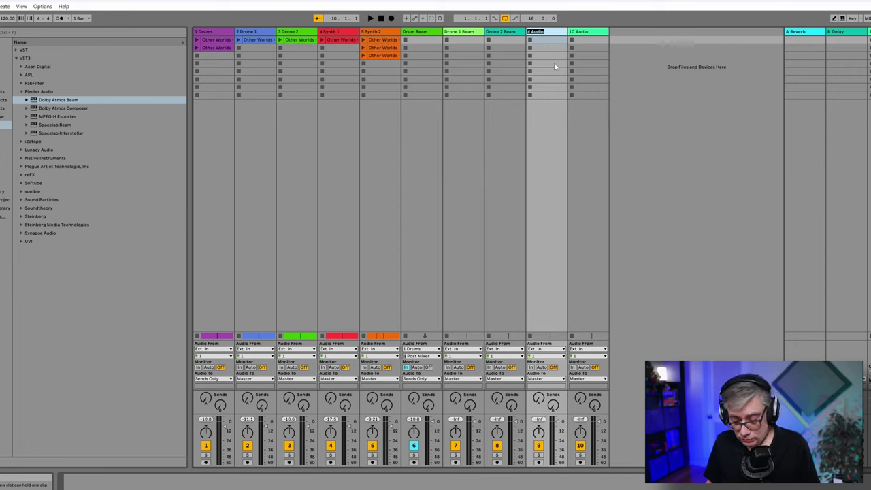
text(Synth 1)
key(Return)
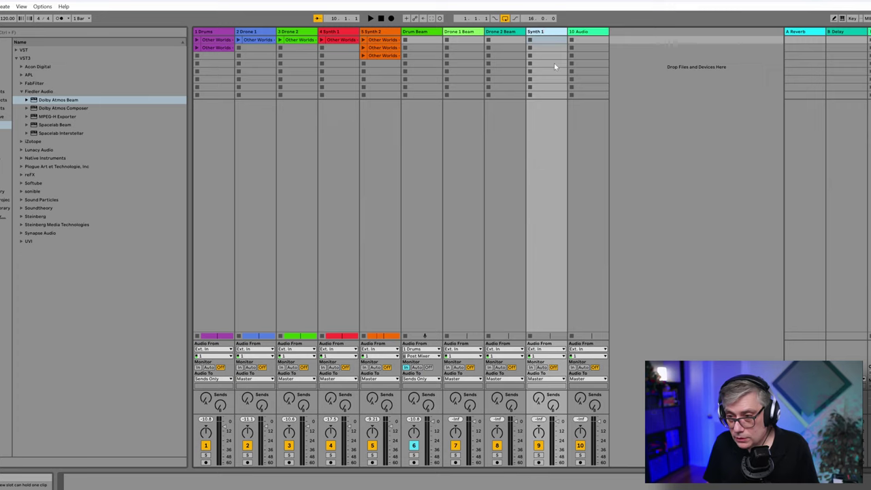
text(Beam)
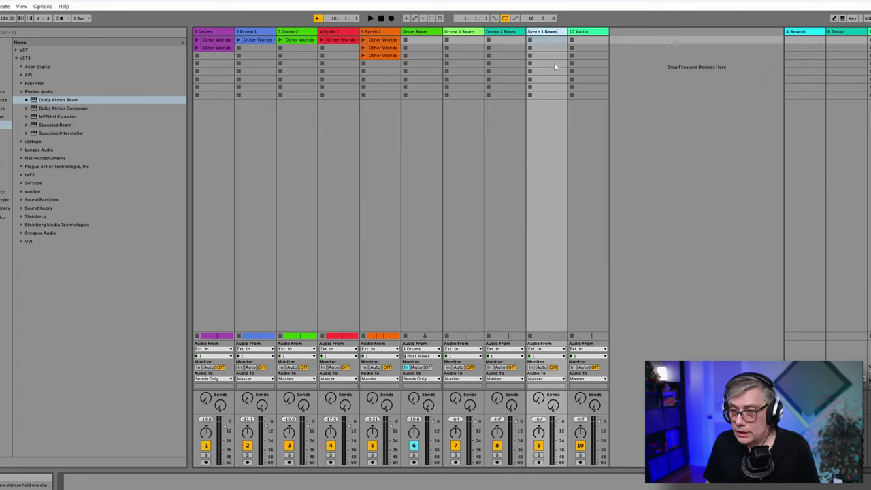
right_click(595, 38)
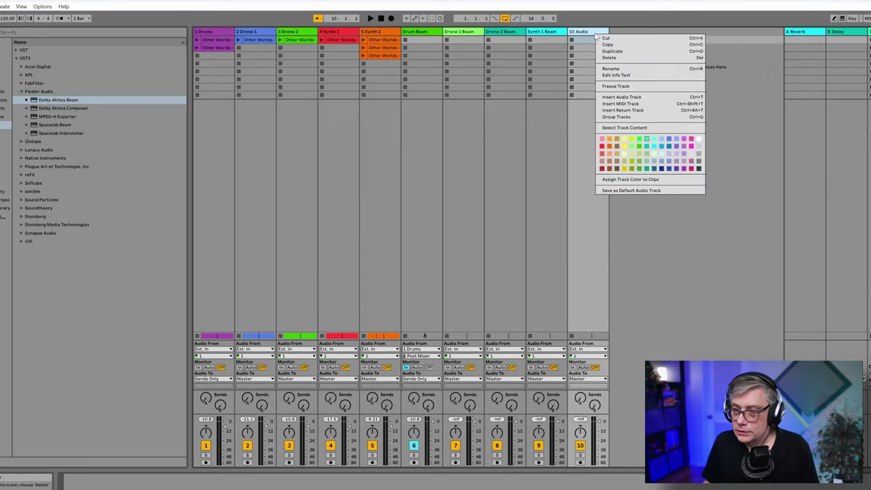
click(609, 67)
text(Sy)
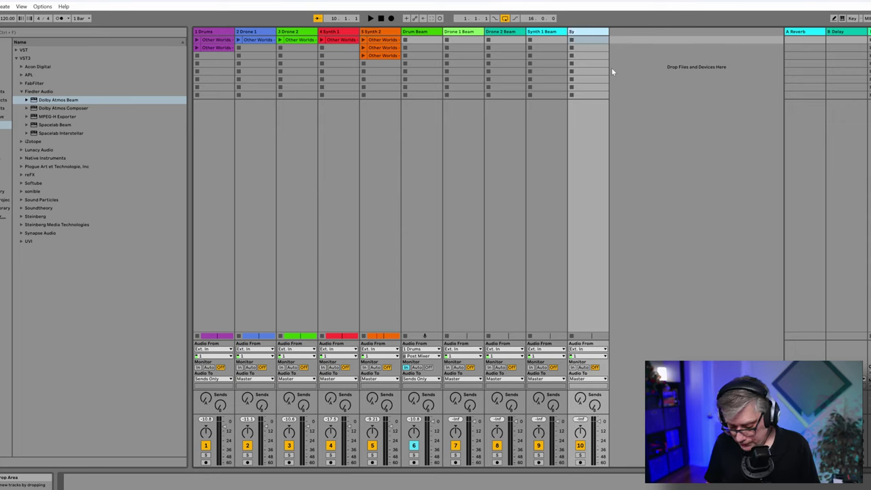
text(nth 2 Beam)
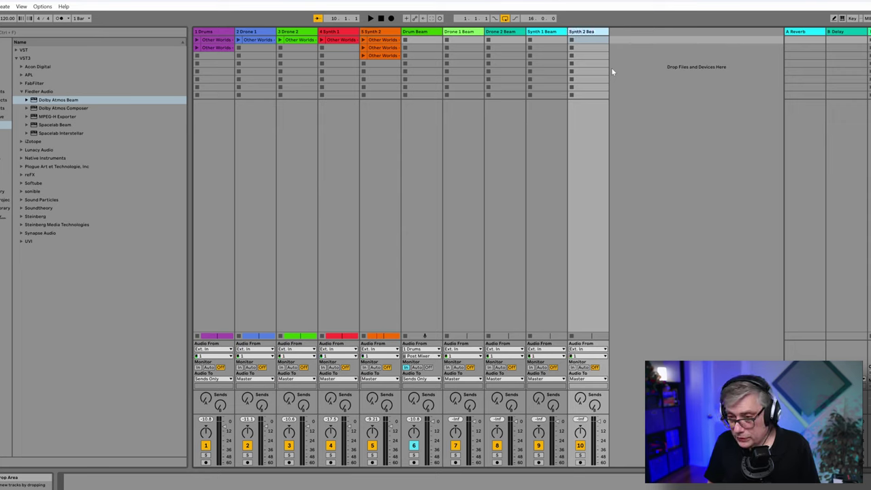
click(686, 89)
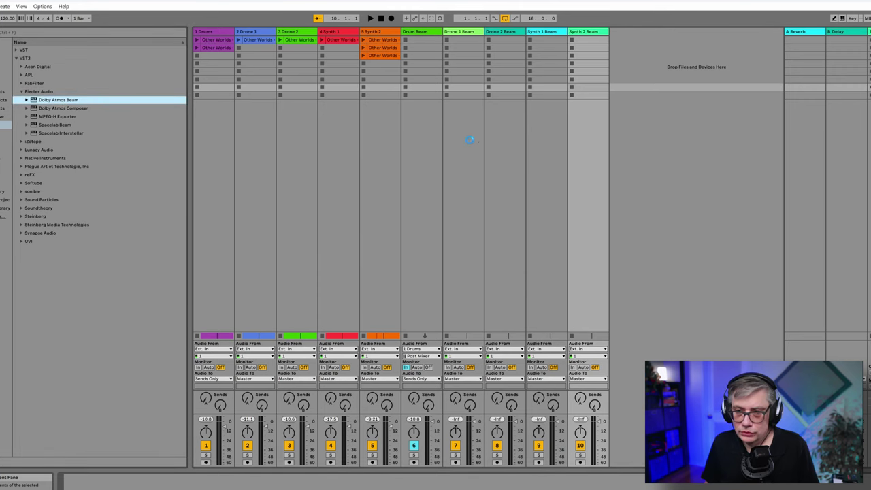
Step: Insert Dolby Atmos Beam on the Drone 2 Beam and Synth 1 Beam tracks, closing each plug-in window that opens
click(810, 38)
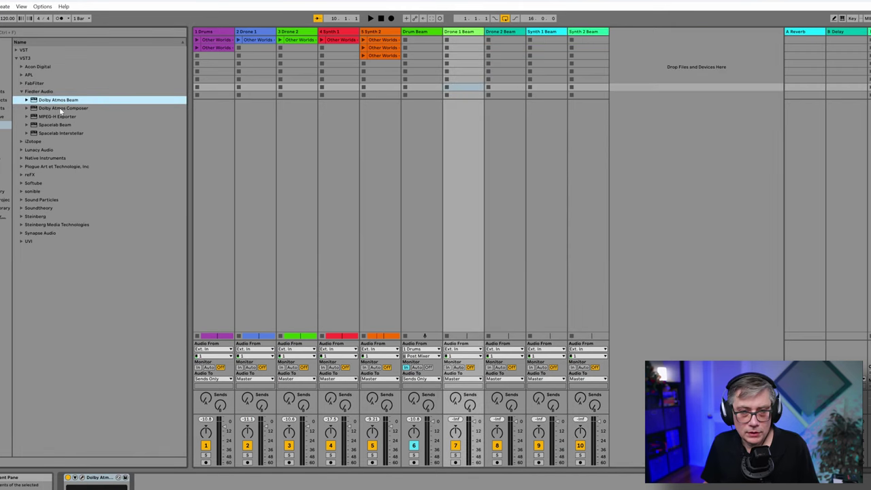
drag(56, 101, 501, 130)
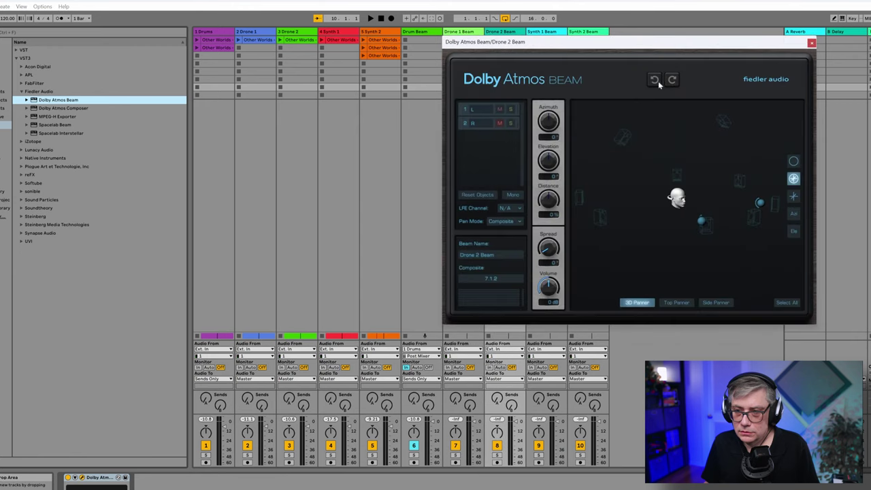
click(812, 43)
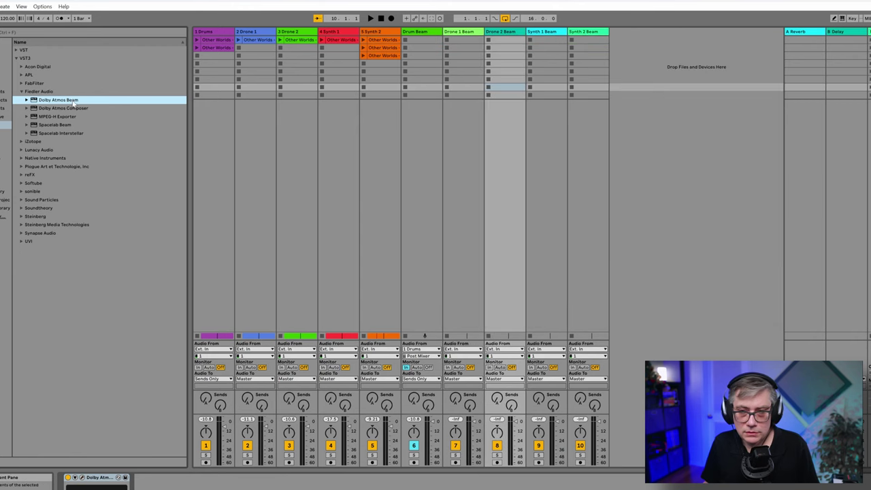
drag(72, 101, 556, 150)
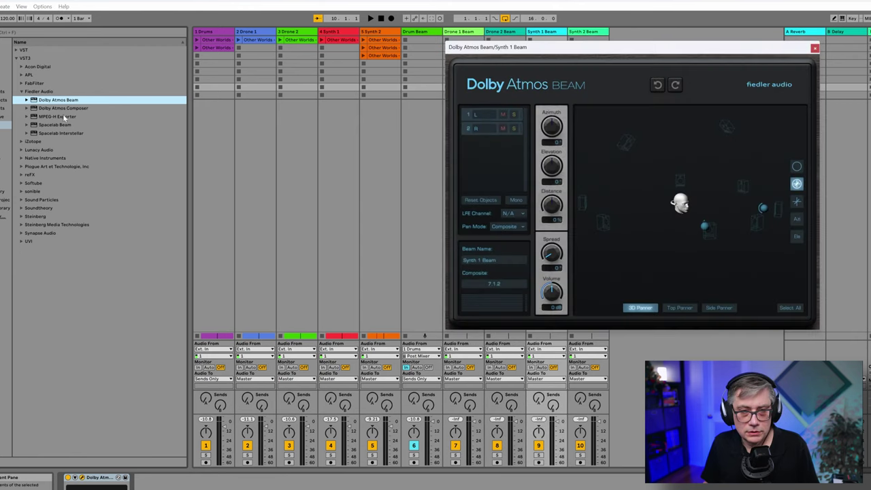
click(811, 44)
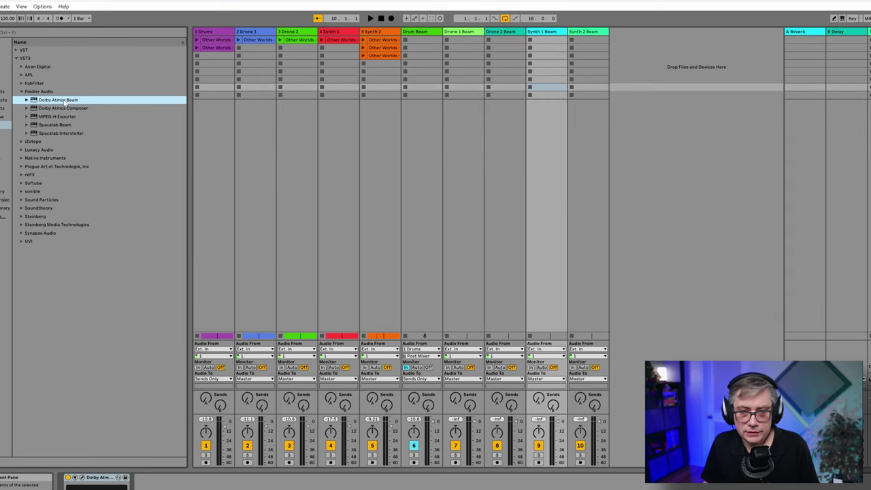
Step: Insert Dolby Atmos Beam on the Synth 2 Beam track and check the Beam connections in Composer, closing both plug-in windows
drag(68, 100, 531, 187)
drag(587, 162, 588, 164)
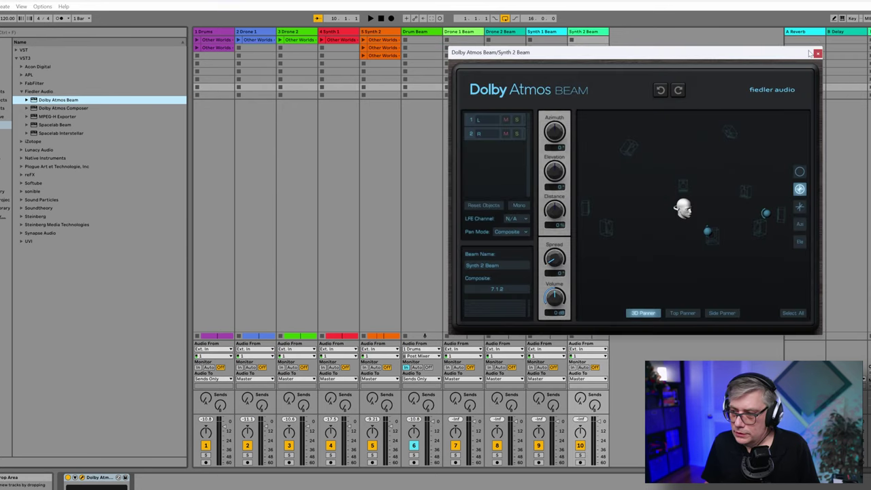
click(817, 53)
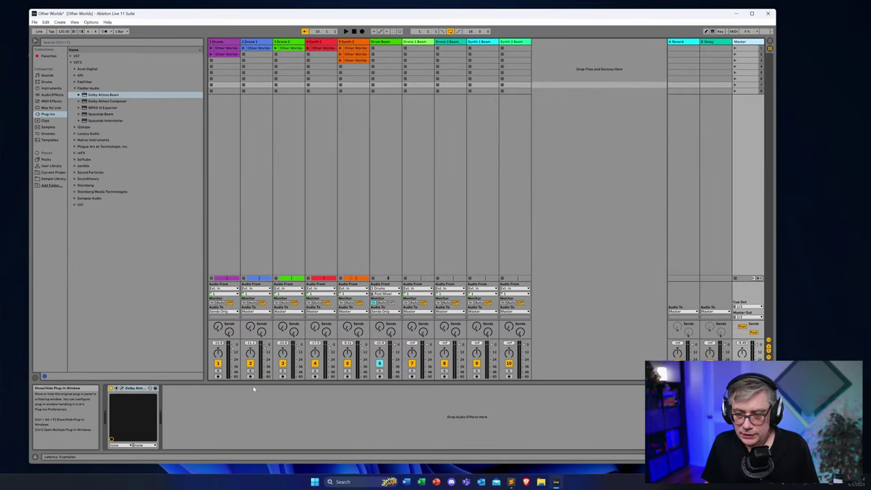
key(ctrl+alt+p)
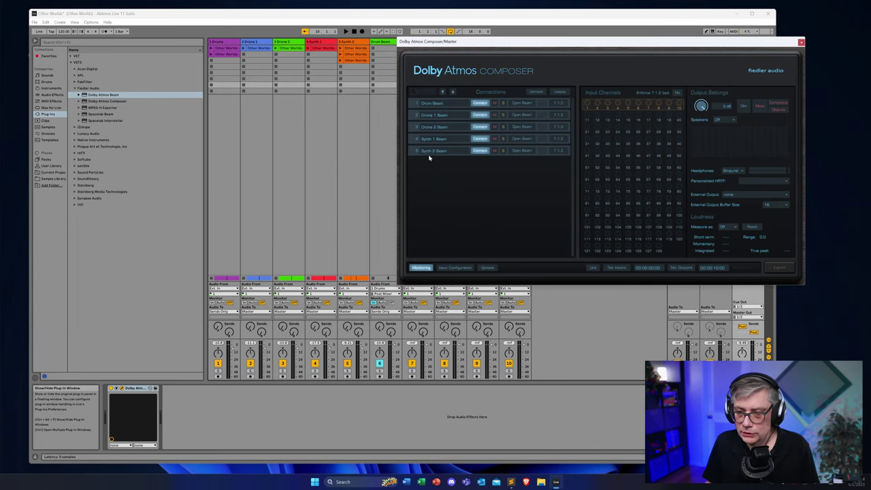
click(802, 43)
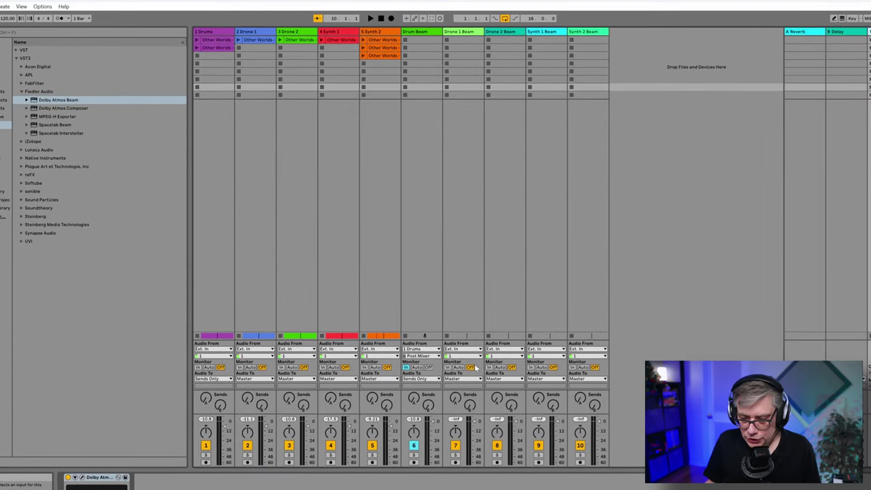
Step: Set the Drone 1, Drone 2, Synth 1 and Synth 2 Beam tracks to receive audio from their matching source tracks
click(474, 350)
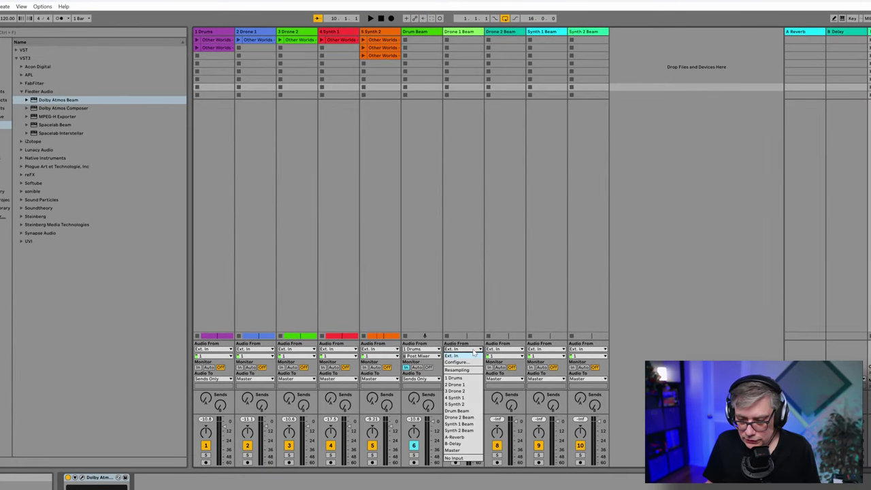
click(462, 385)
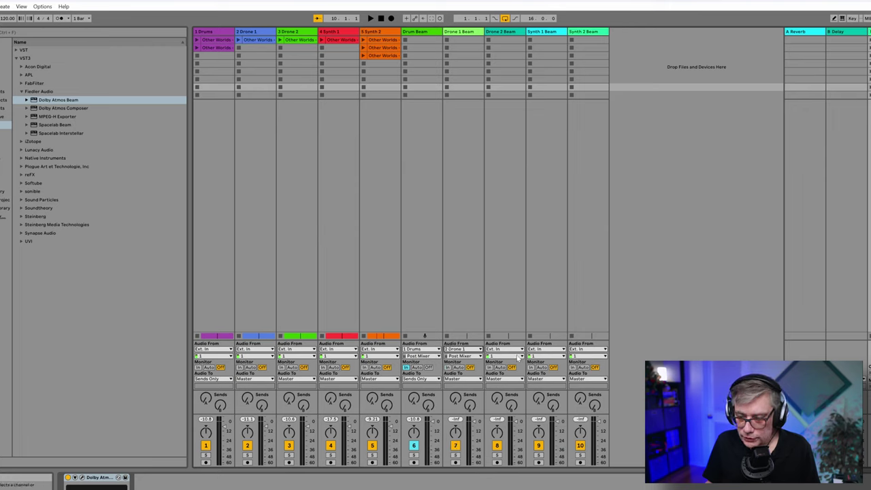
click(520, 351)
click(508, 393)
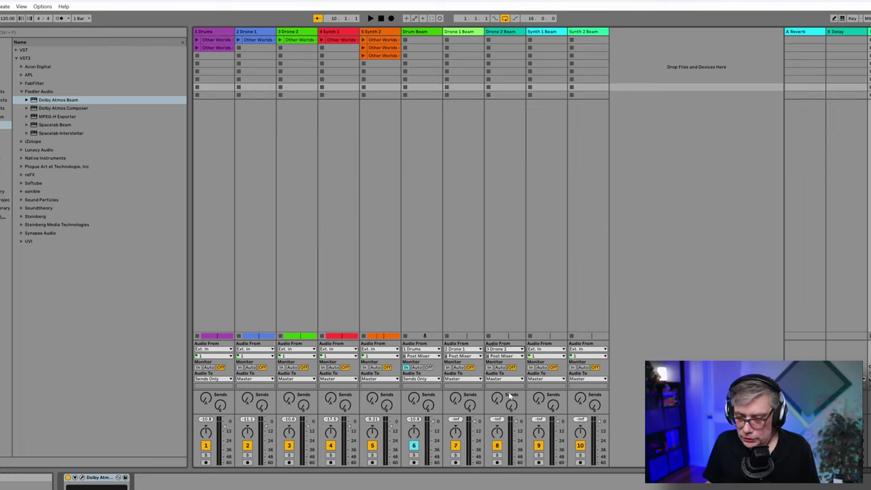
click(563, 351)
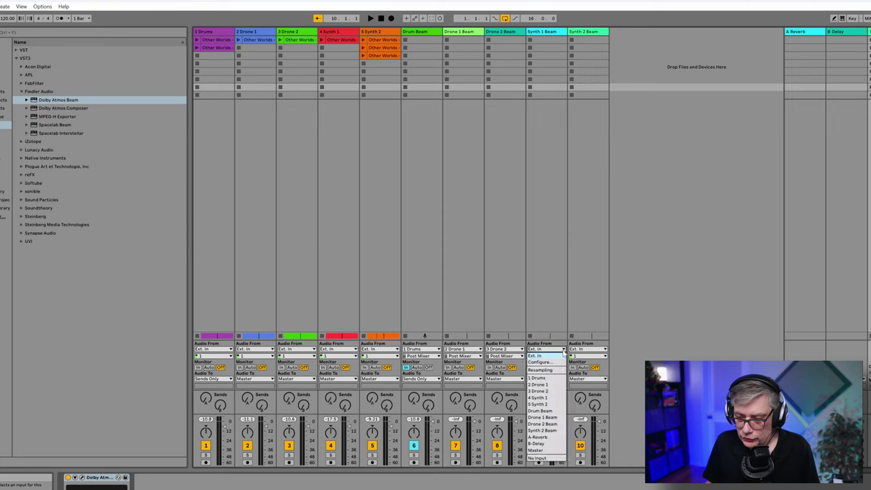
click(549, 398)
click(603, 351)
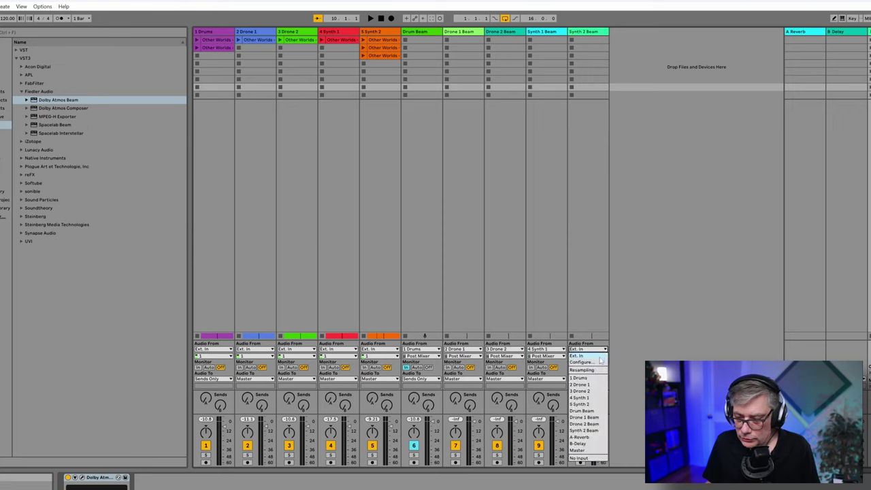
click(588, 406)
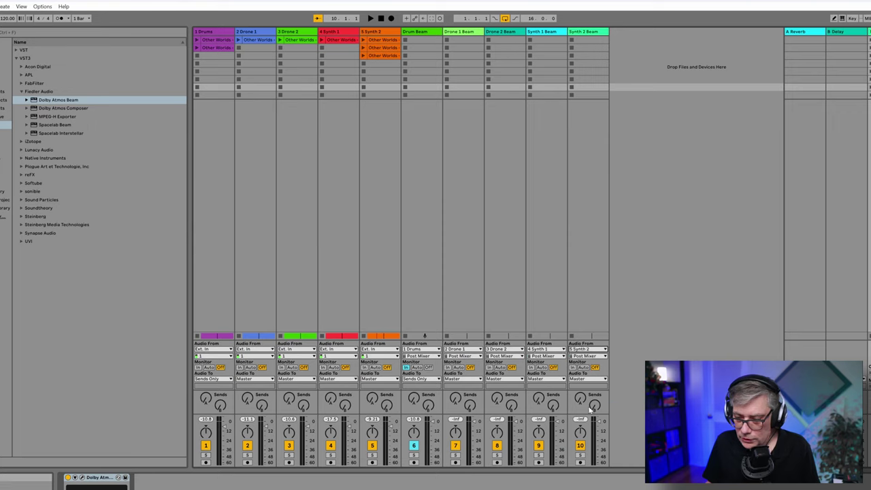
Step: Set the audio output of the Drone 1, Drone 2, Synth 1 and Synth 2 Beam tracks to Sends Only
click(474, 379)
click(457, 469)
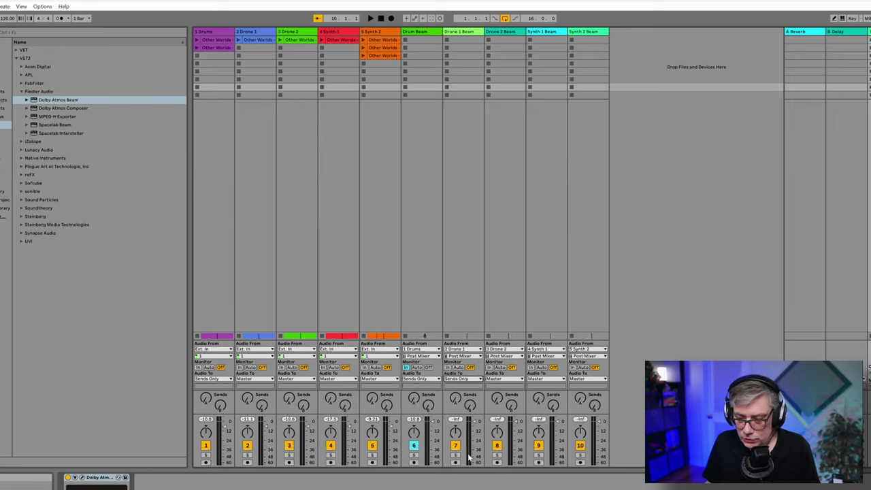
click(517, 379)
click(508, 469)
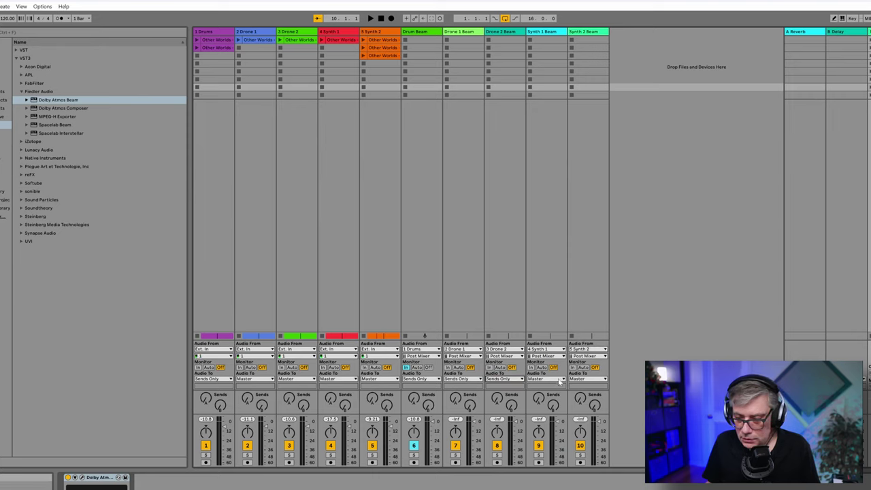
click(555, 379)
click(547, 468)
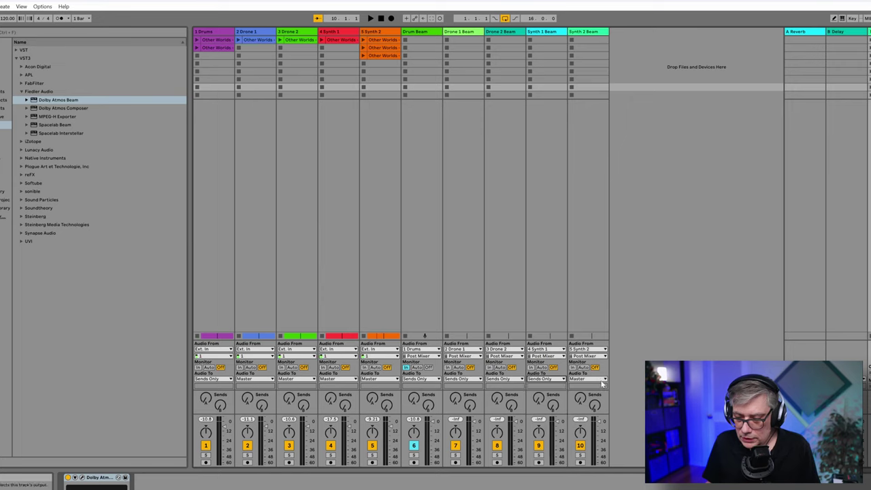
click(596, 379)
click(587, 469)
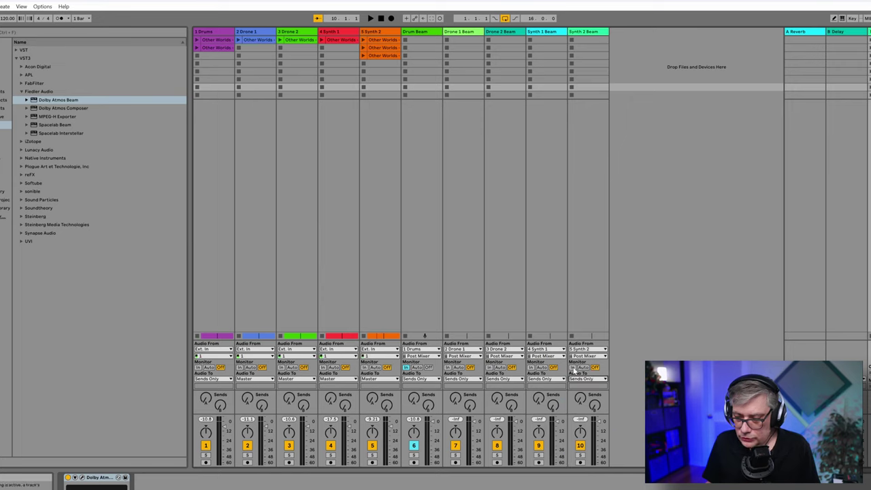
Step: Set monitoring to In on the Synth 2, Synth 1, Drone 2 and Drone 1 Beam tracks
click(573, 368)
click(532, 368)
click(489, 368)
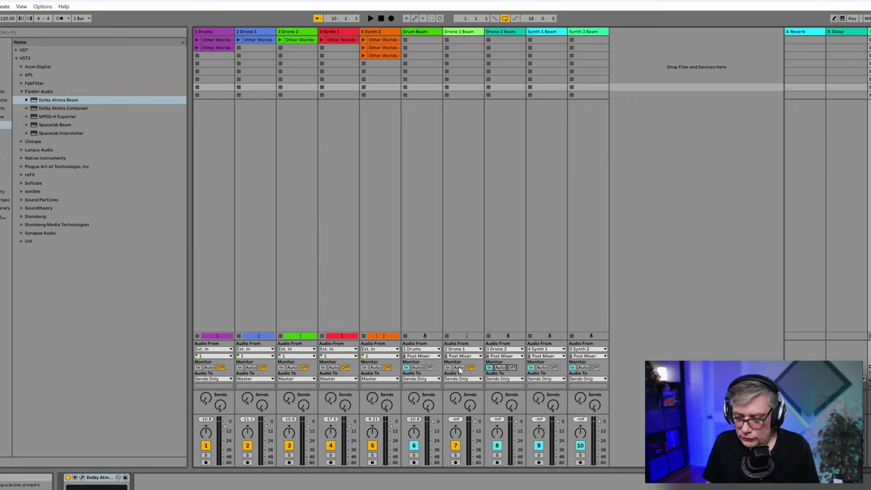
click(448, 368)
Step: Group the five Beam tracks from Drum Beam through Synth 2 Beam
click(432, 39)
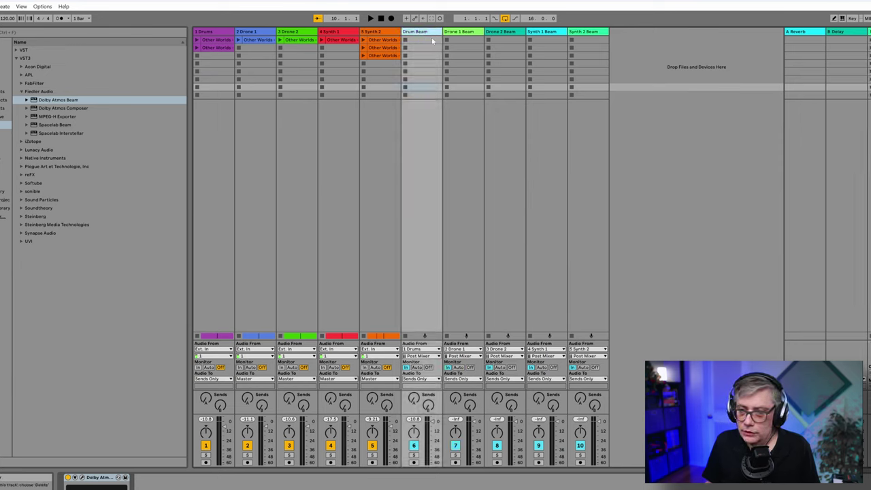
shift+click(591, 36)
right_click(589, 33)
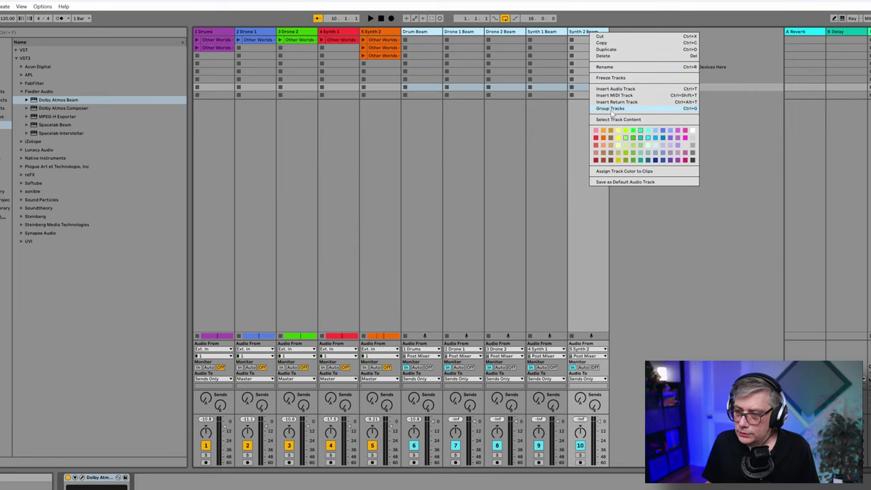
click(611, 109)
Step: Rename the new group track as Beams and toggle its folding
right_click(427, 35)
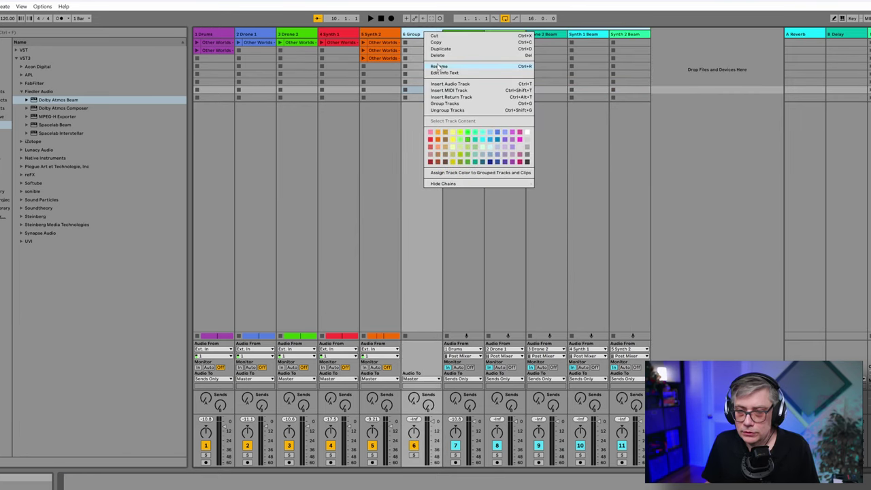
click(440, 66)
text(B)
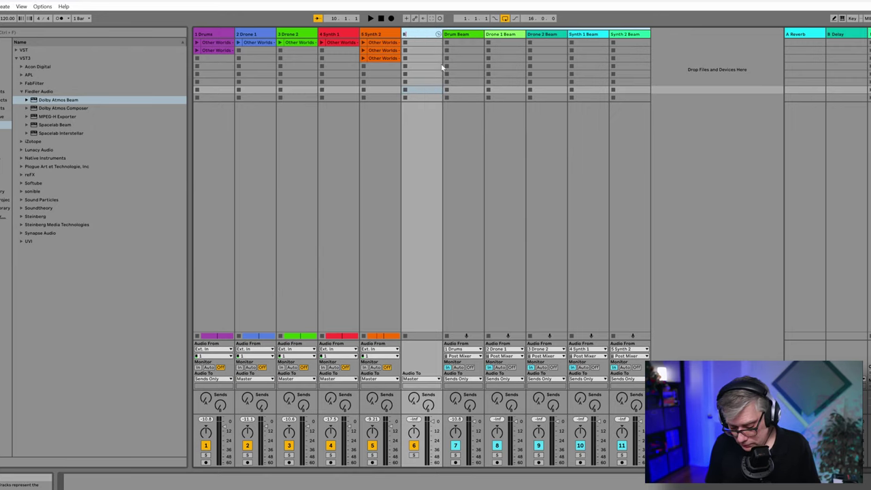
text(eams)
key(Return)
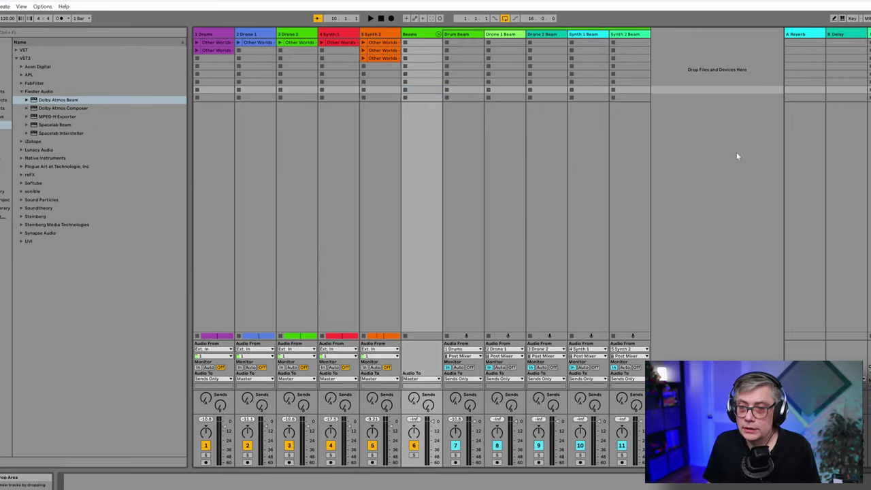
click(438, 33)
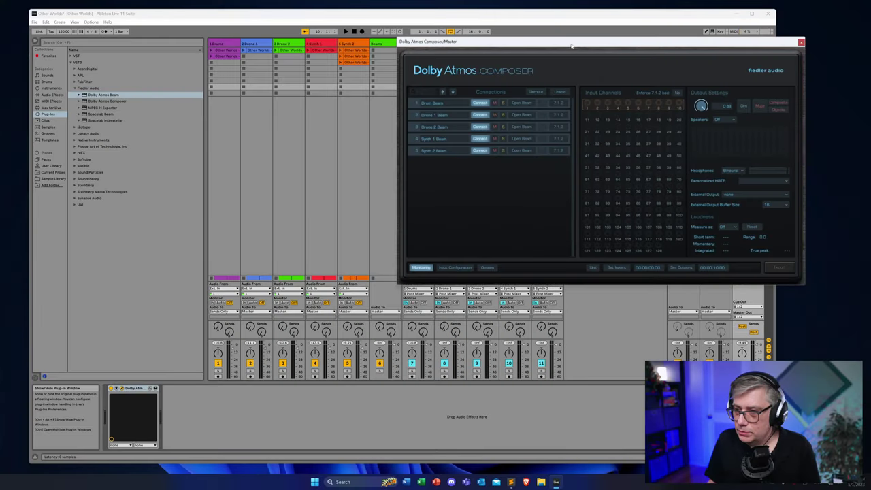
Step: Start playback and reposition the Composer window so it does not cover the source tracks' output routing
drag(572, 45, 463, 106)
key(space)
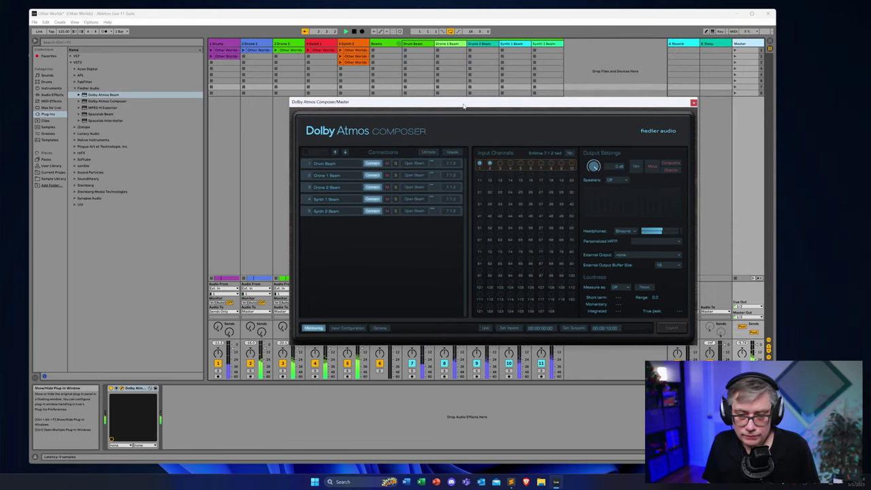
drag(464, 106, 538, 41)
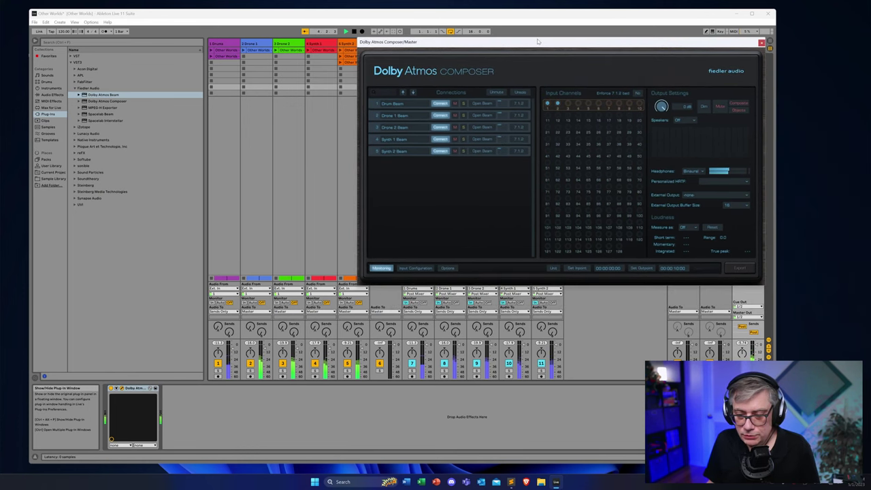
Step: Set the audio output of the Drone 1, Drone 2, Synth 1 and Synth 2 source tracks to Sends Only
click(263, 312)
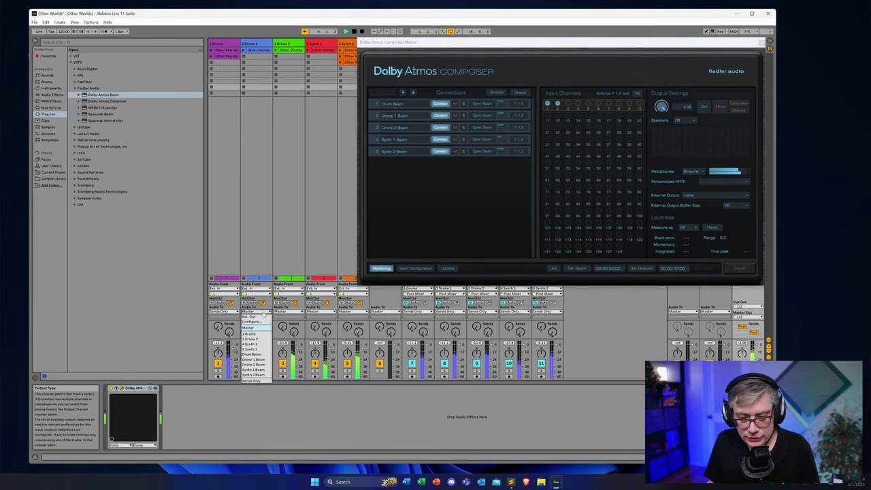
click(253, 381)
click(293, 312)
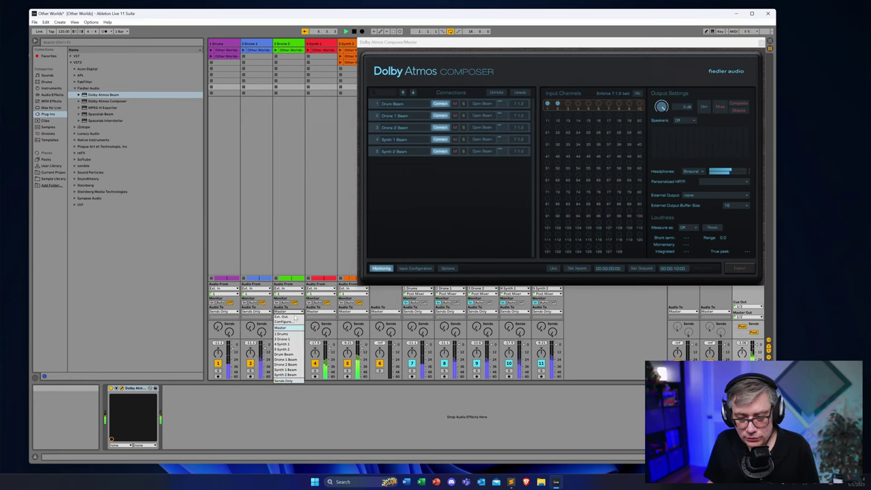
click(287, 381)
click(322, 312)
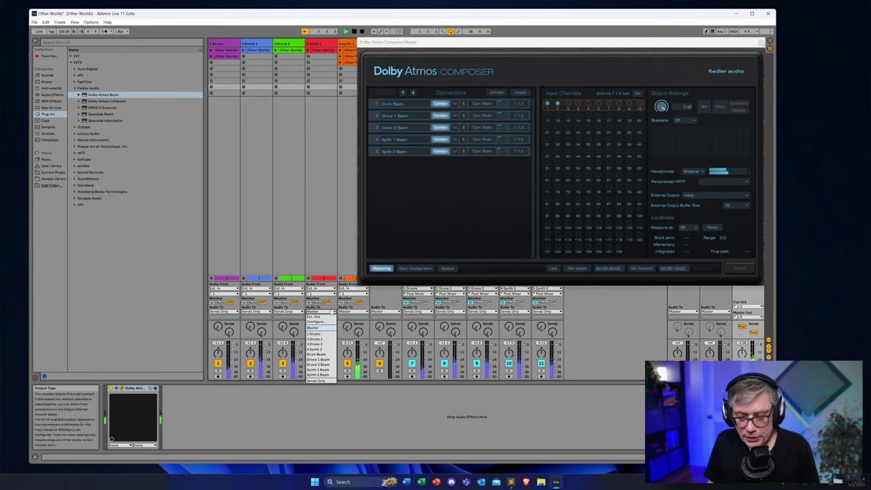
click(317, 381)
click(353, 313)
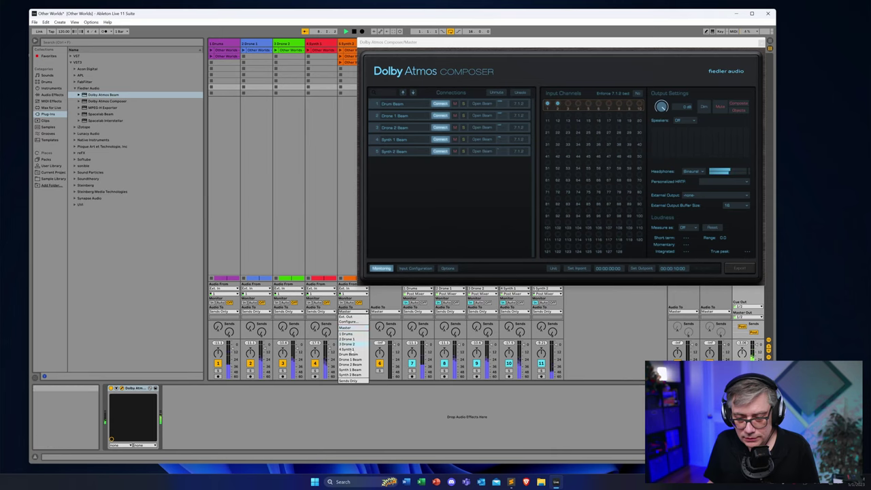
click(354, 381)
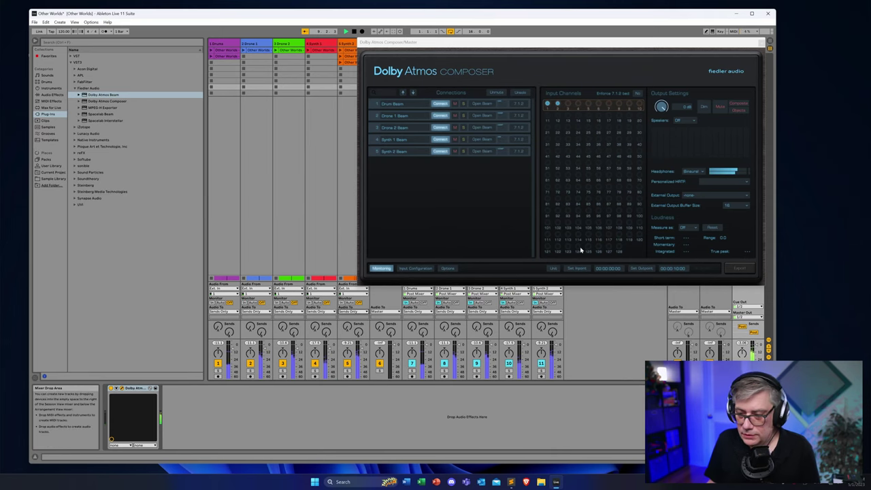
Step: Set the Drum Beam, Synth 1 Beam and Synth 2 Beam connections in Composer to Objects
click(589, 58)
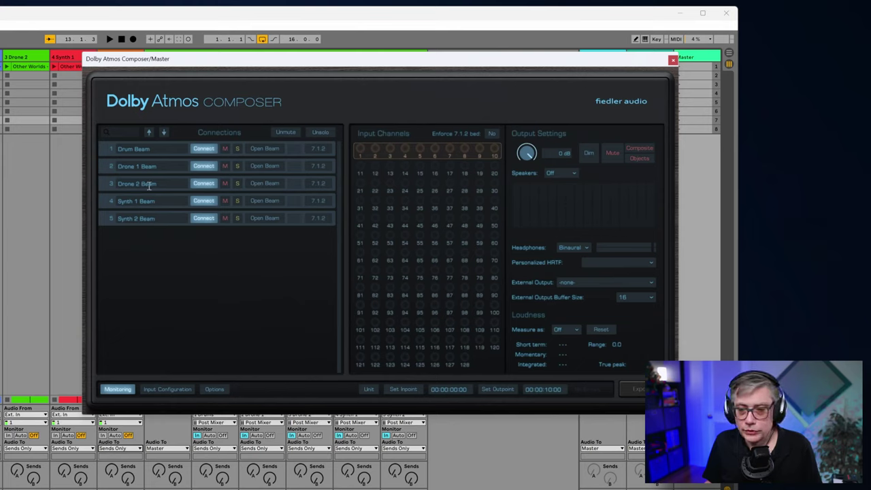
click(320, 149)
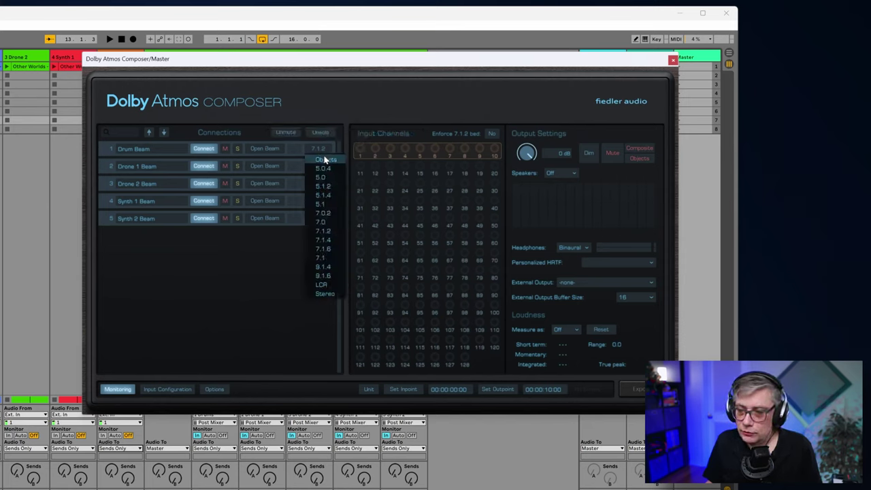
click(326, 161)
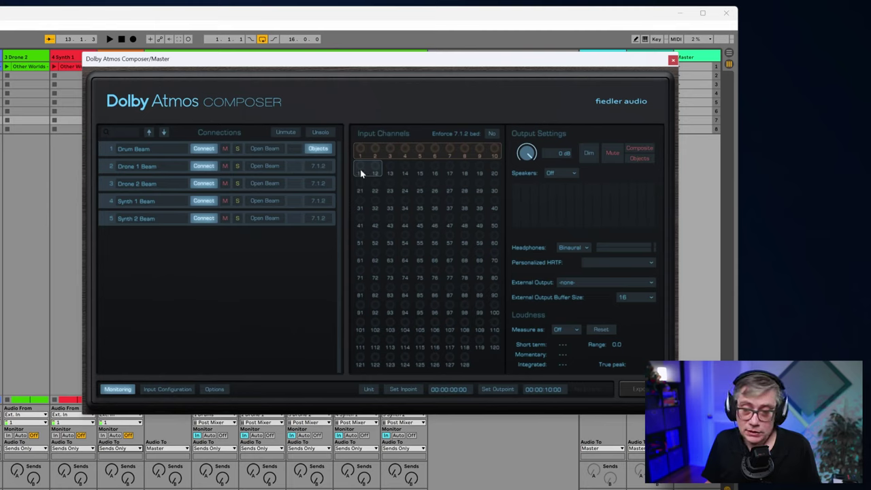
click(316, 199)
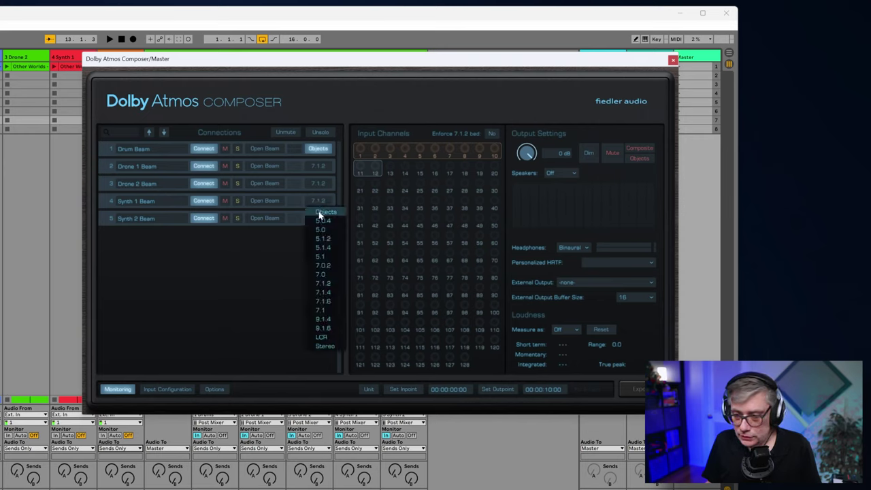
click(320, 214)
click(320, 219)
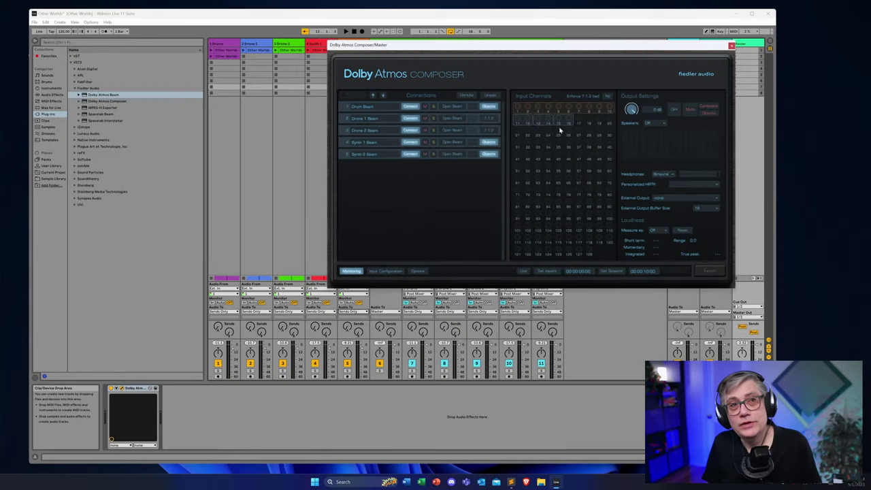
Step: Route the Drone 1 Beam and Drone 2 Beam connections to the 9.1.6 composite and audition playback
click(490, 119)
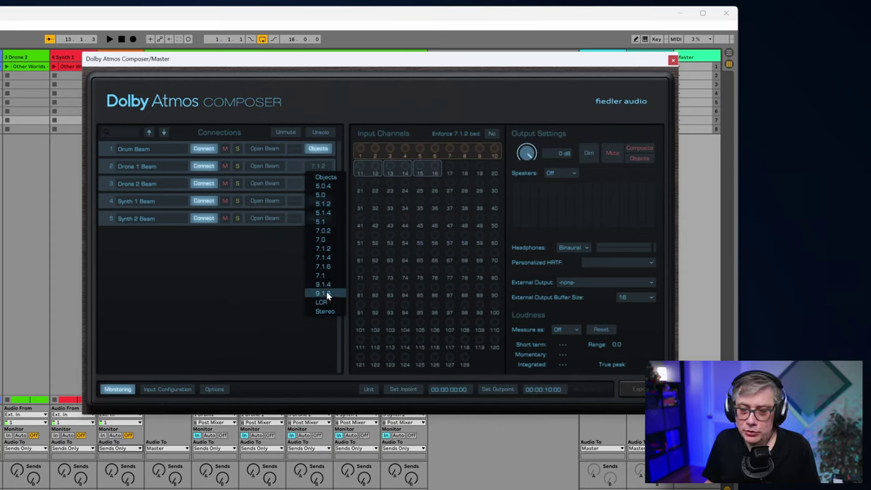
click(326, 294)
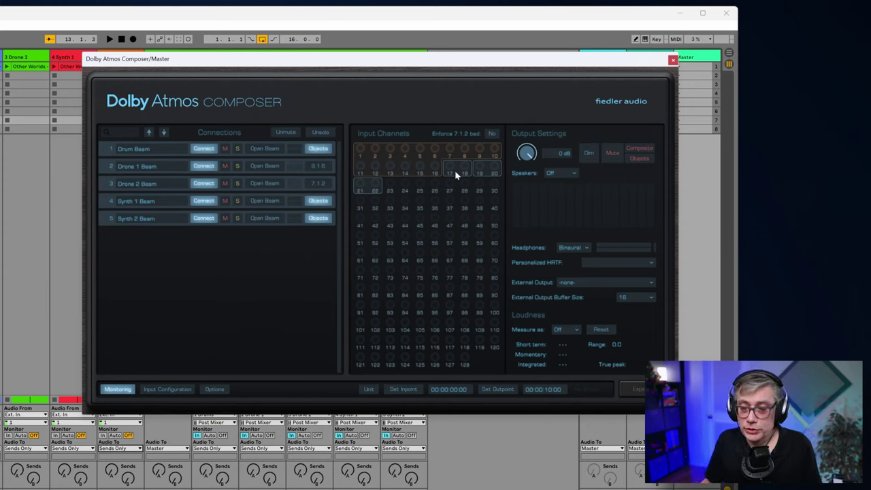
click(320, 183)
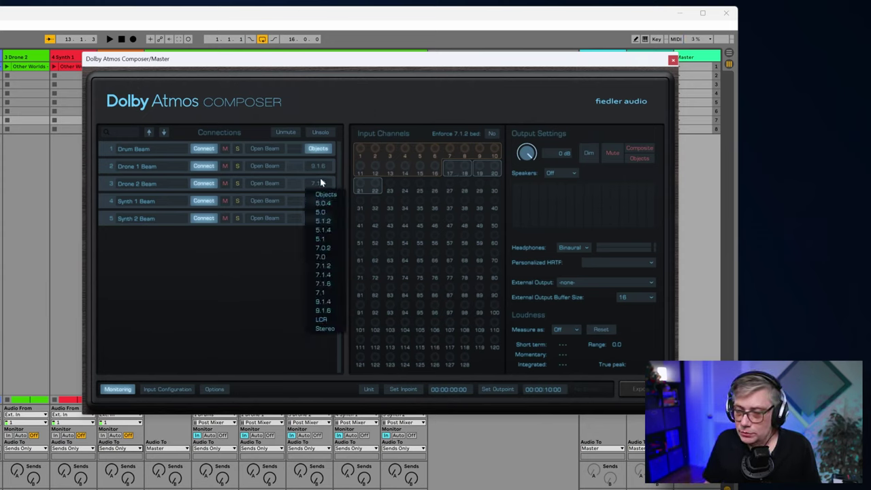
click(334, 312)
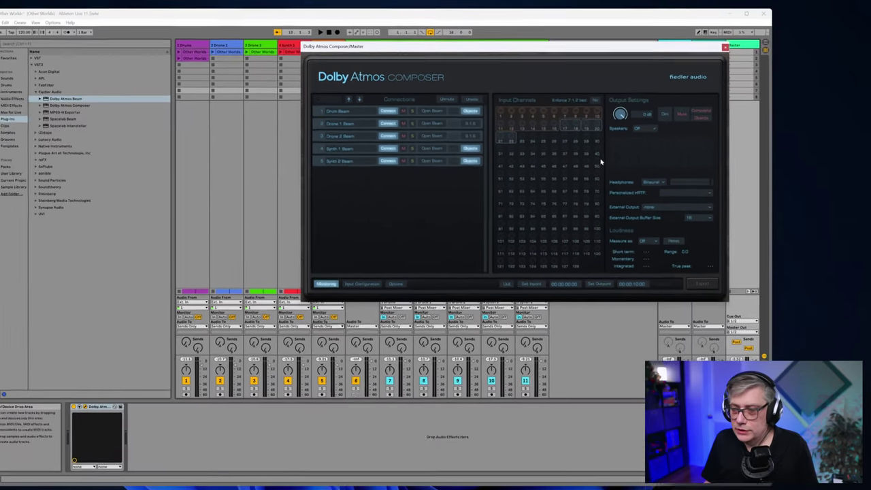
key(space)
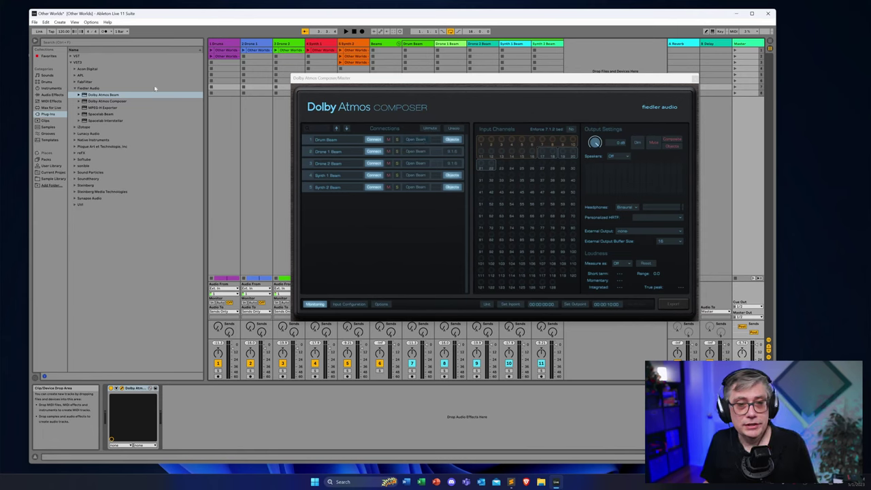
Step: Check the multiple, auto-hide and auto-open plug-in window settings in the preferences
click(91, 23)
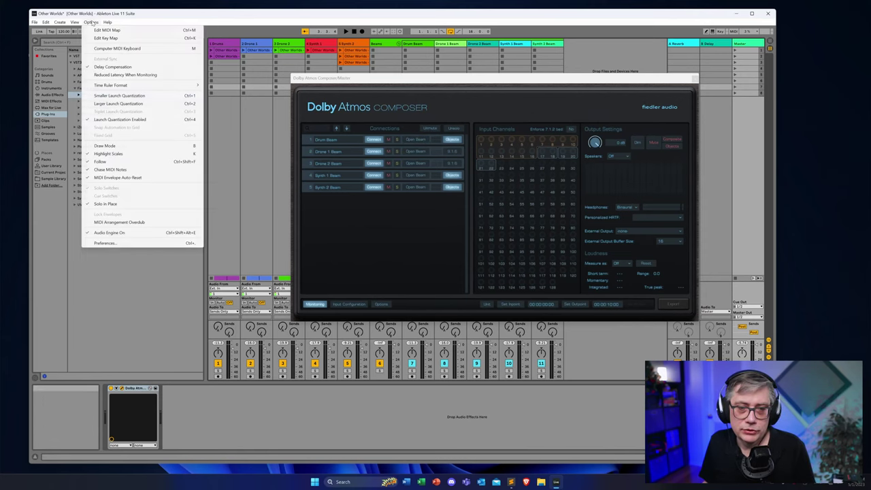
click(105, 243)
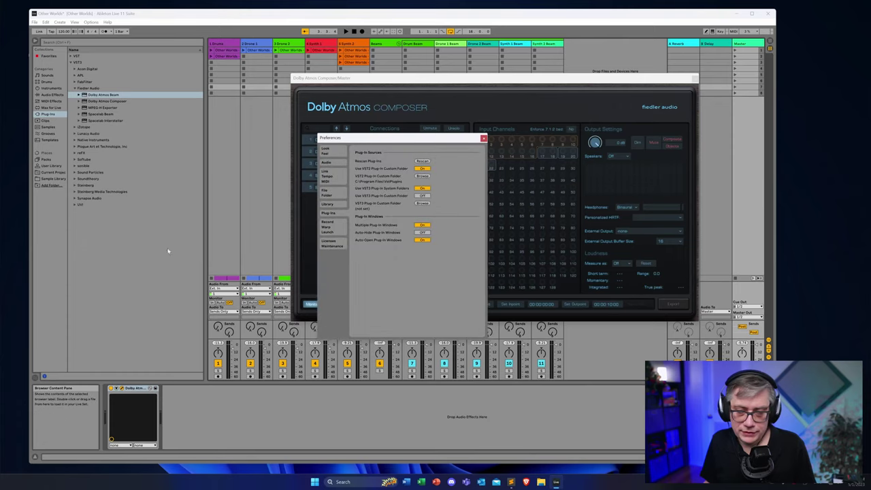
drag(381, 137, 138, 107)
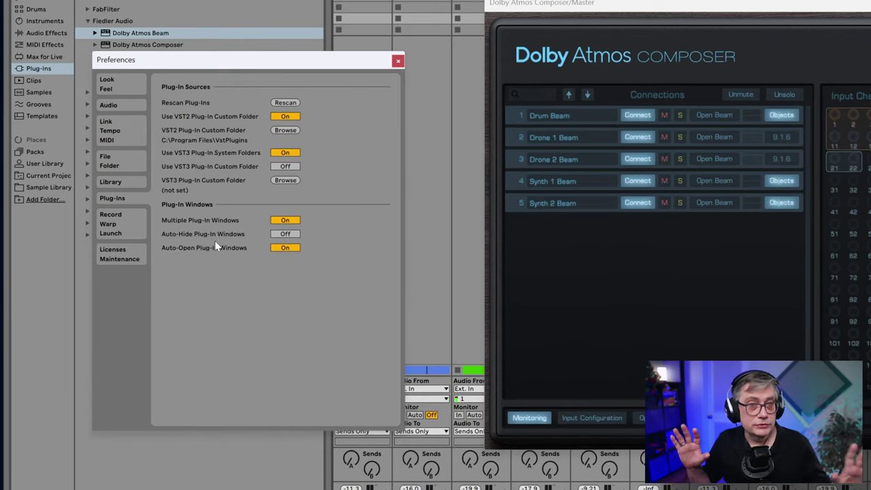
click(398, 60)
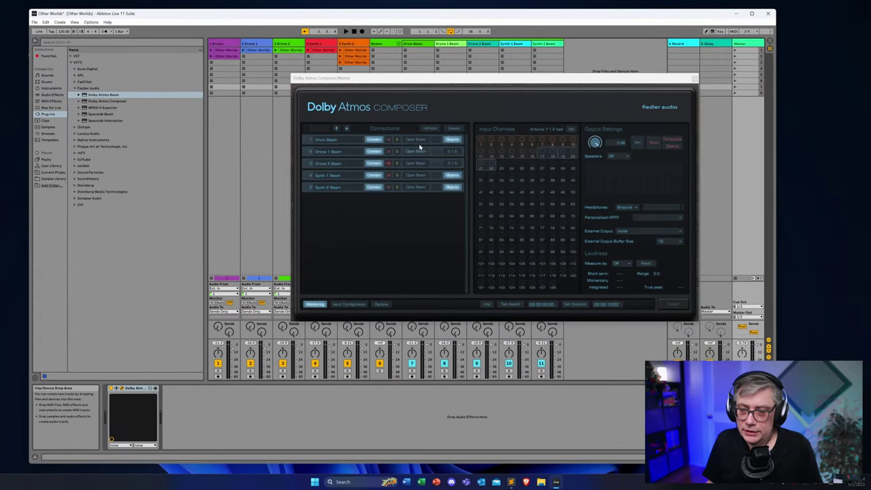
Step: Open the Drum Beam plug-in from Composer and arrange the two windows side by side
click(420, 139)
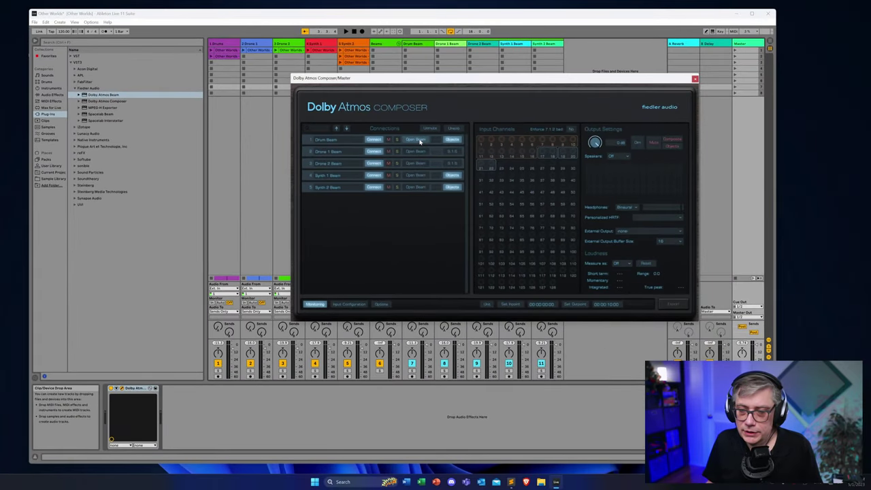
drag(436, 125, 200, 101)
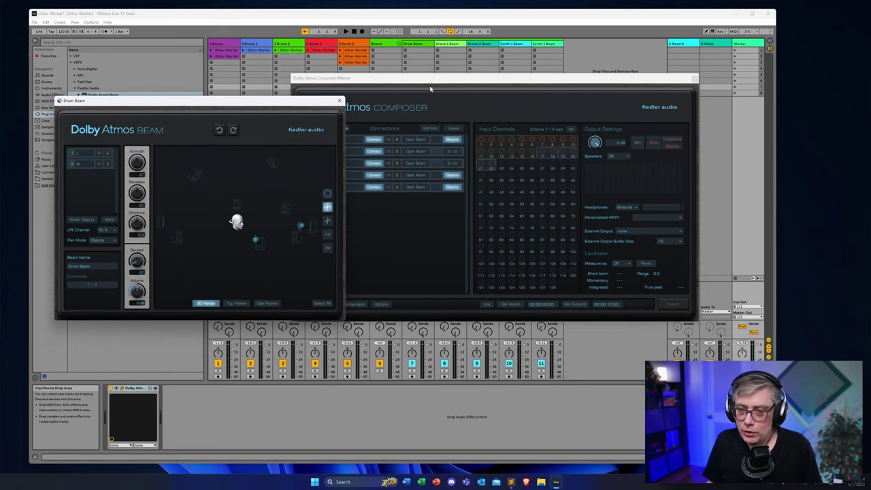
drag(437, 79, 505, 64)
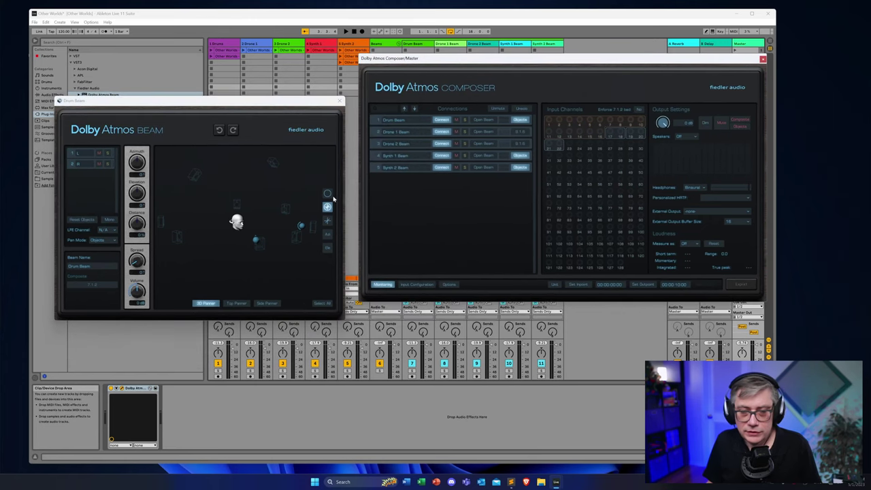
Step: Spread Drum Beam's L and R objects wider in the top view and raise them slightly in the side view
click(236, 303)
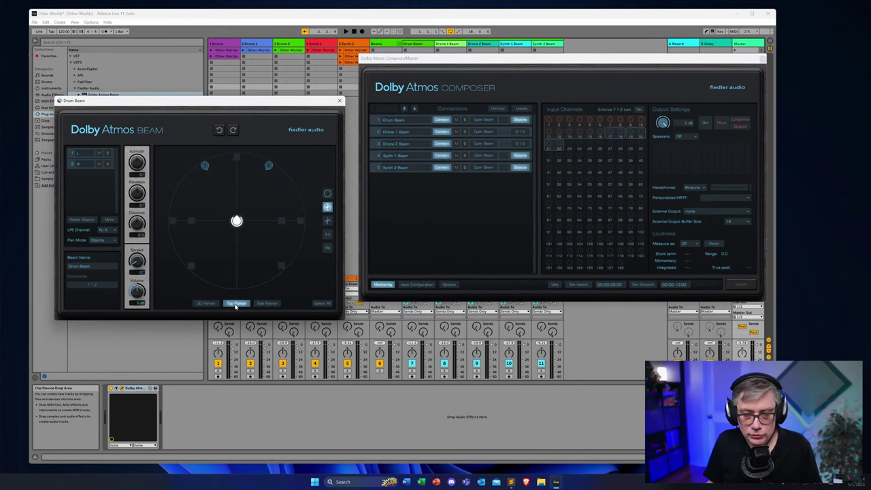
drag(204, 166, 184, 184)
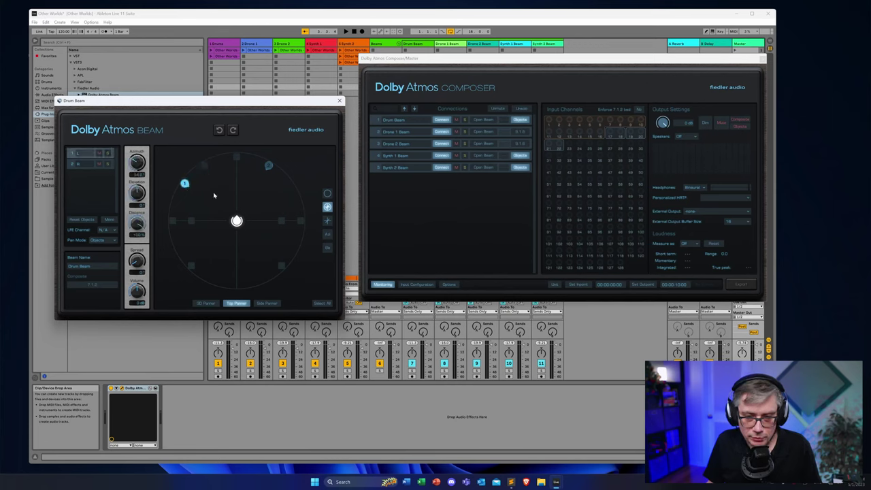
drag(269, 167, 297, 194)
click(263, 303)
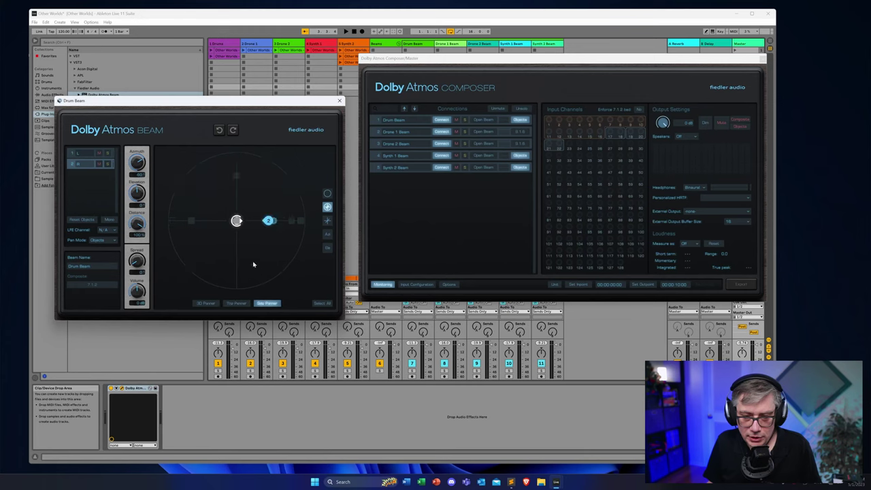
drag(272, 222, 269, 206)
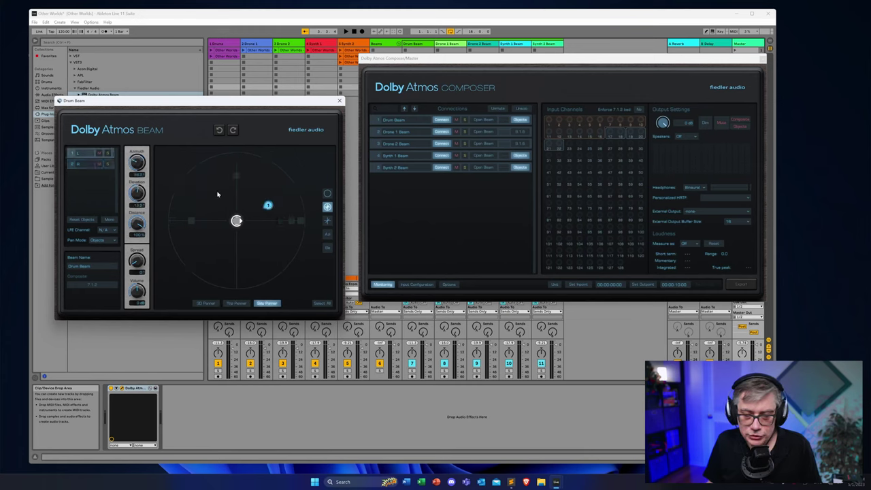
click(237, 304)
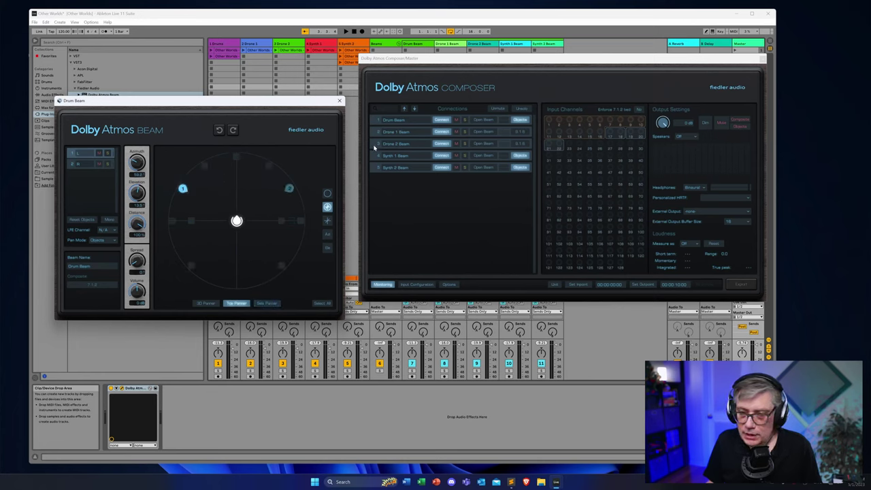
Step: Open the Drone 1 Beam plug-in from Composer, close the Drum Beam window and place Drone 1 Beam beside Composer
click(492, 133)
drag(271, 108, 260, 200)
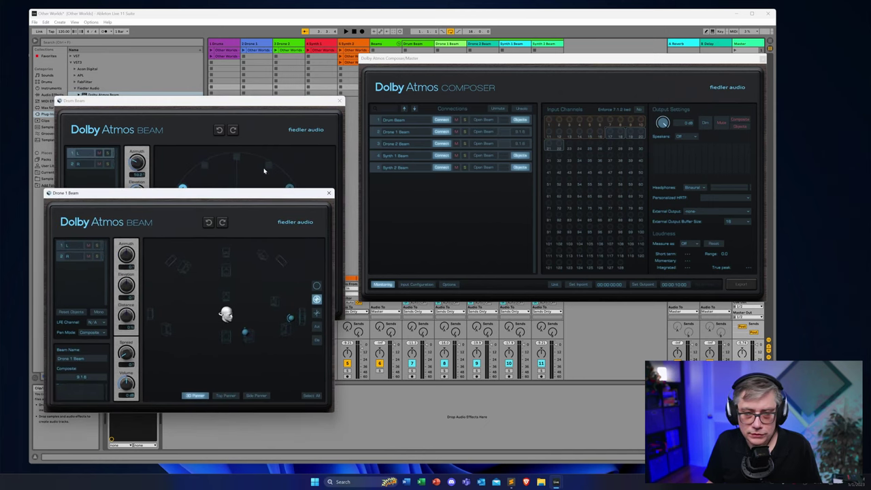
drag(342, 98, 346, 46)
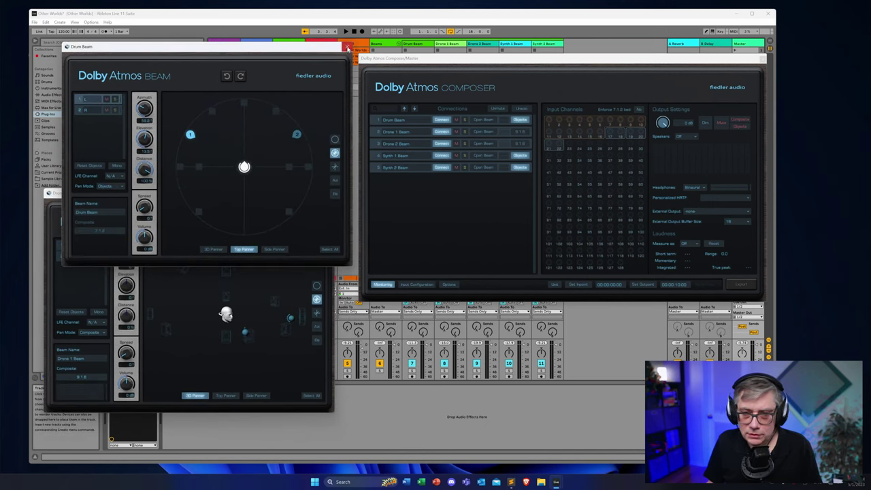
click(347, 46)
drag(223, 190, 239, 86)
Step: Spread Drone 1 Beam's L and R channels symmetrically to about 50 degrees azimuth at the front and check their height in the side view
click(243, 291)
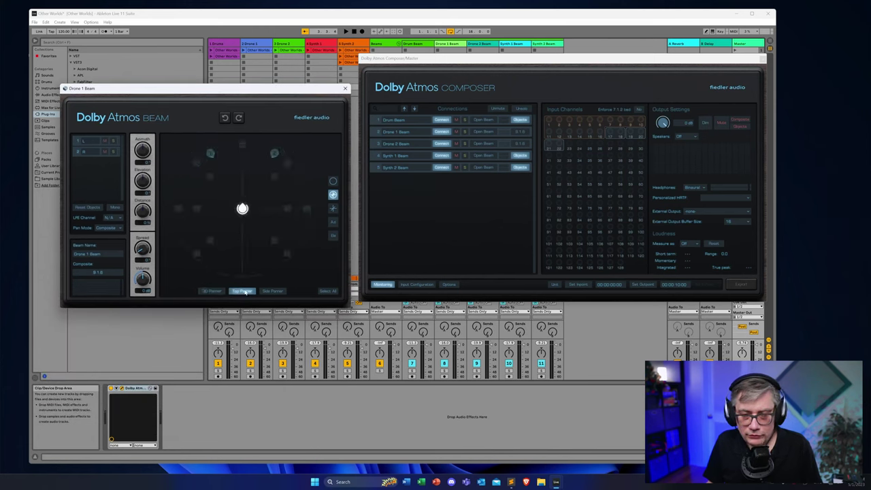
drag(210, 154, 180, 168)
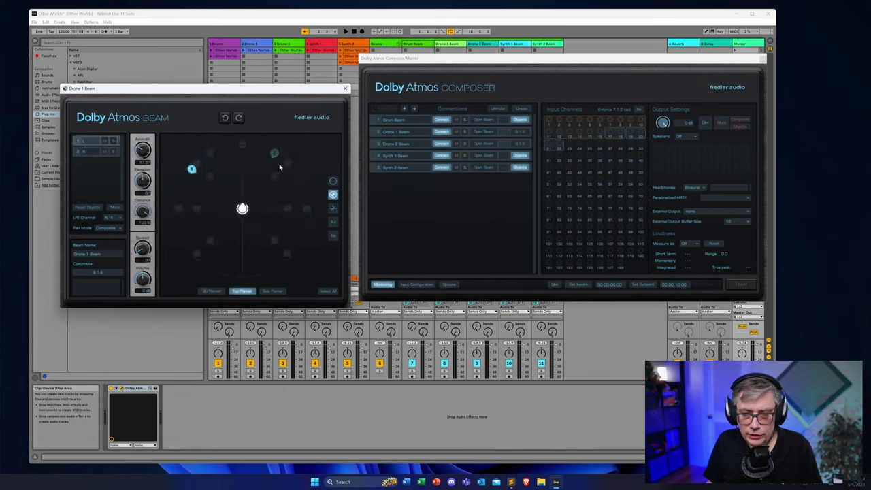
drag(274, 154, 299, 173)
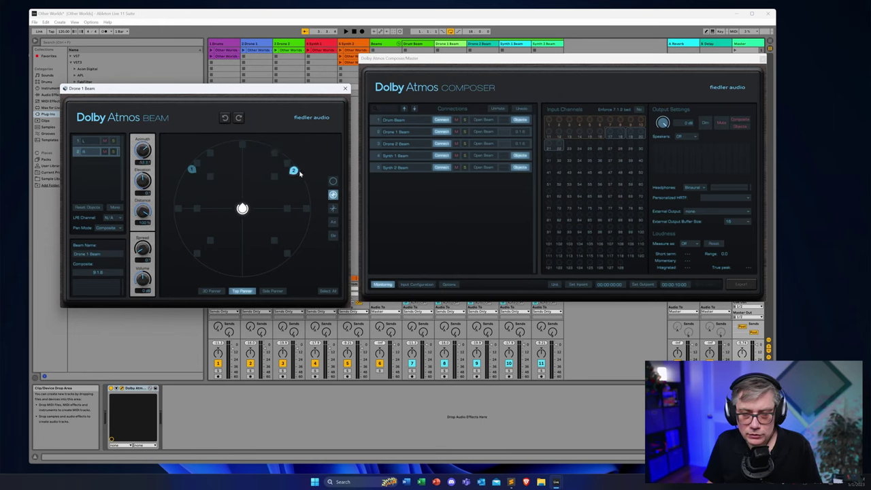
click(192, 170)
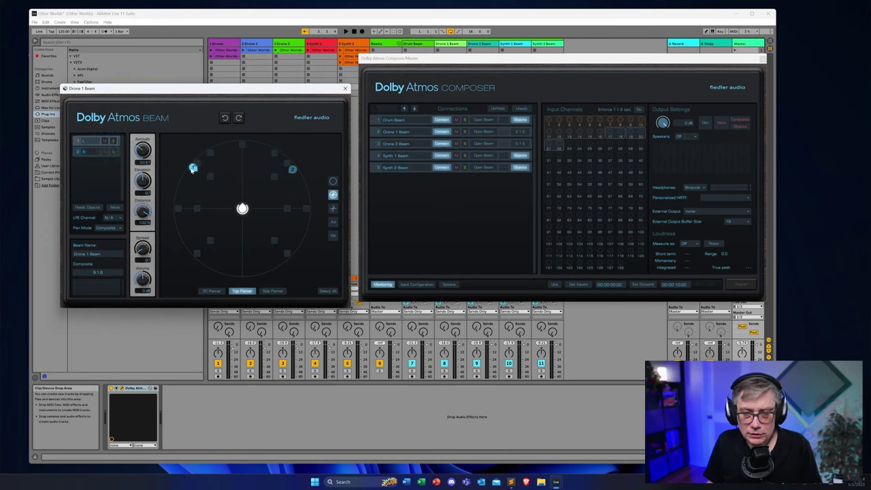
click(293, 172)
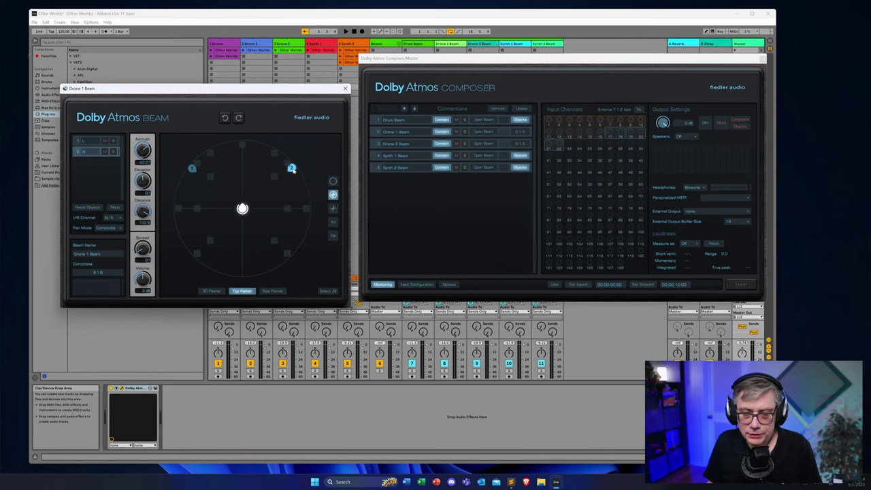
click(274, 291)
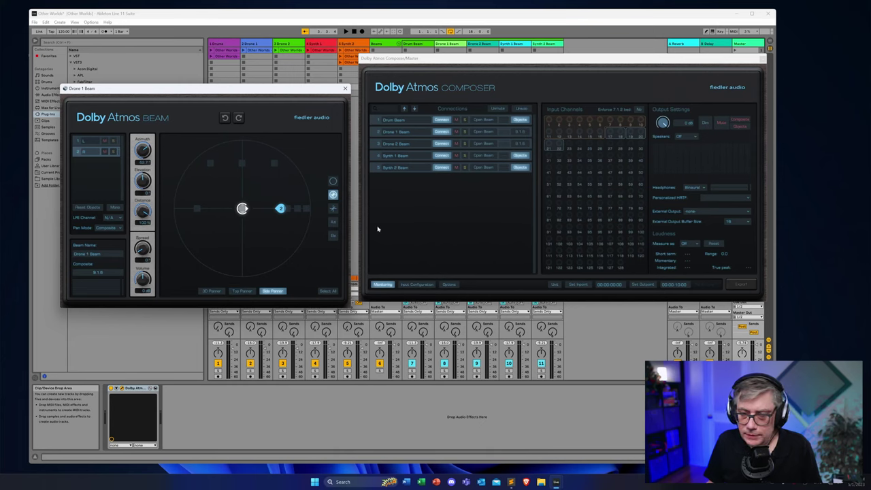
Step: Open the Drone 2 Beam plug-in from Composer and arrange its window below Drone 1 Beam
click(480, 146)
drag(272, 92, 273, 164)
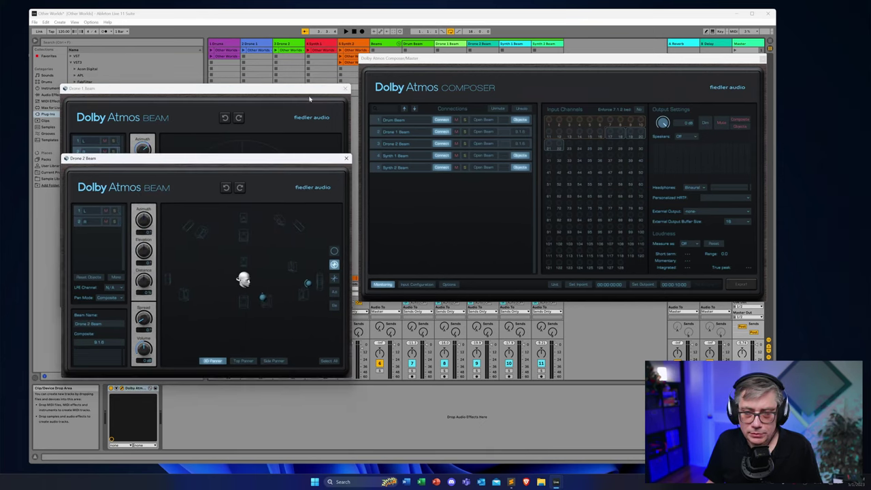
drag(314, 91, 318, 57)
click(266, 334)
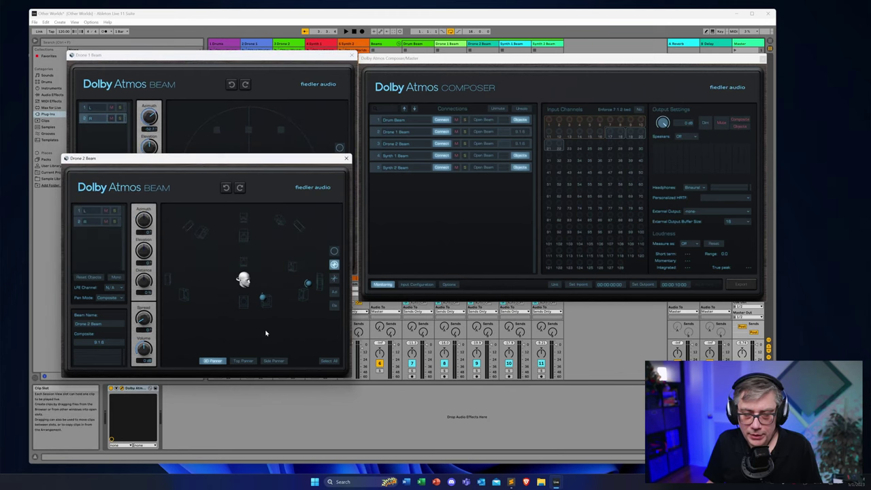
Step: Position Drone 2 Beam's L and R channels behind the listener on opposite sides in the top view
click(243, 361)
drag(217, 228, 197, 319)
drag(275, 223, 311, 337)
Step: Raise Drone 2 Beam's L and R channels above the listener in the side view and reduce the L channel's distance
click(272, 361)
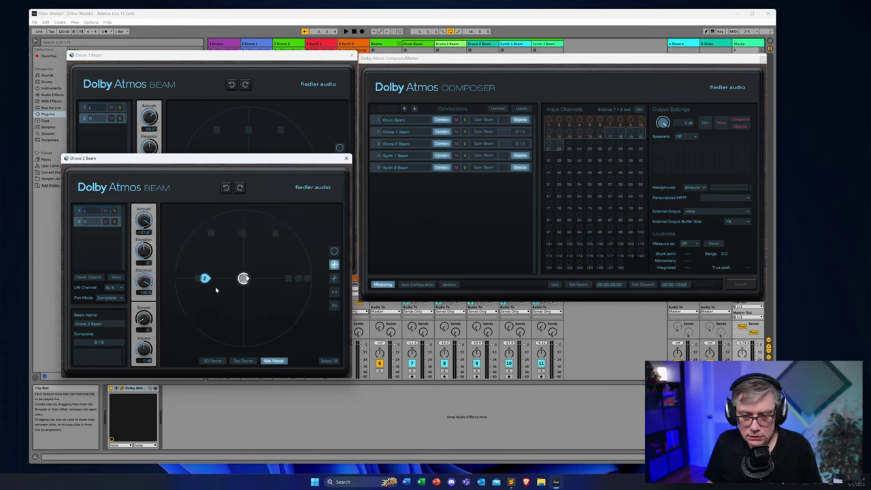
drag(206, 279, 227, 241)
drag(207, 279, 224, 243)
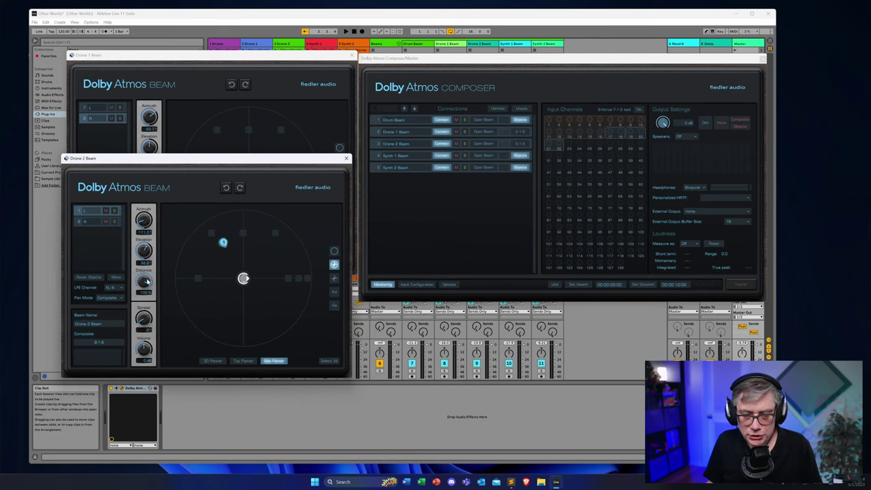
drag(147, 281, 144, 298)
click(243, 361)
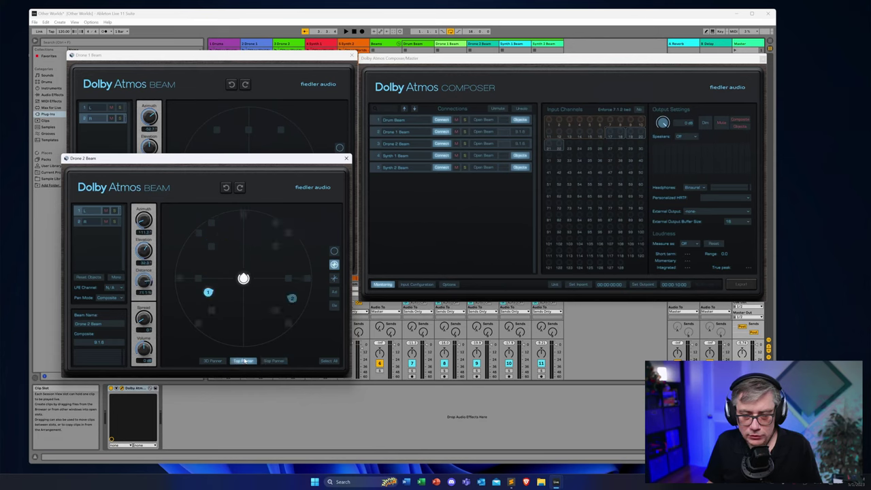
Step: Reduce the distance of Drone 2 Beam's R channel to mirror the L channel, and close the Drone 2 Beam window
click(291, 298)
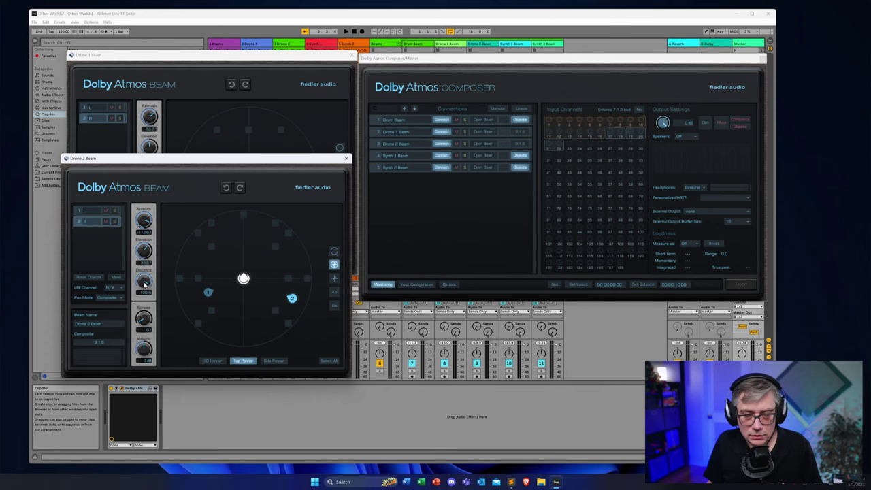
drag(144, 284, 138, 305)
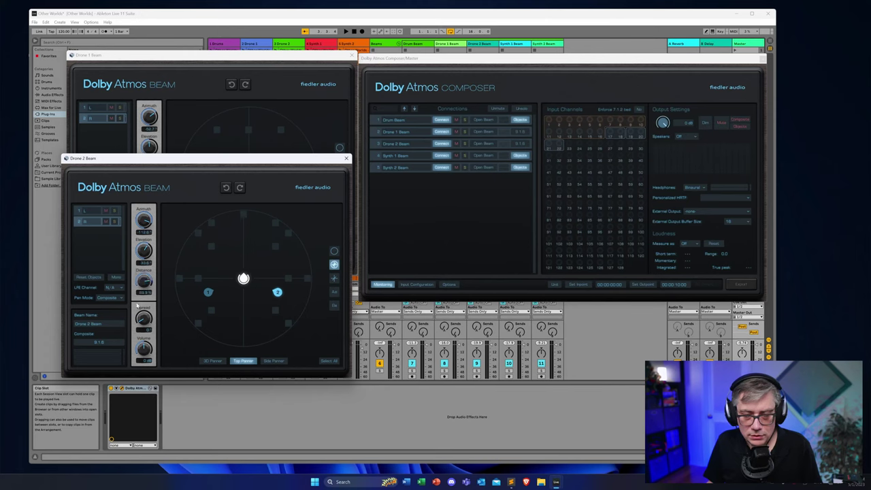
click(346, 158)
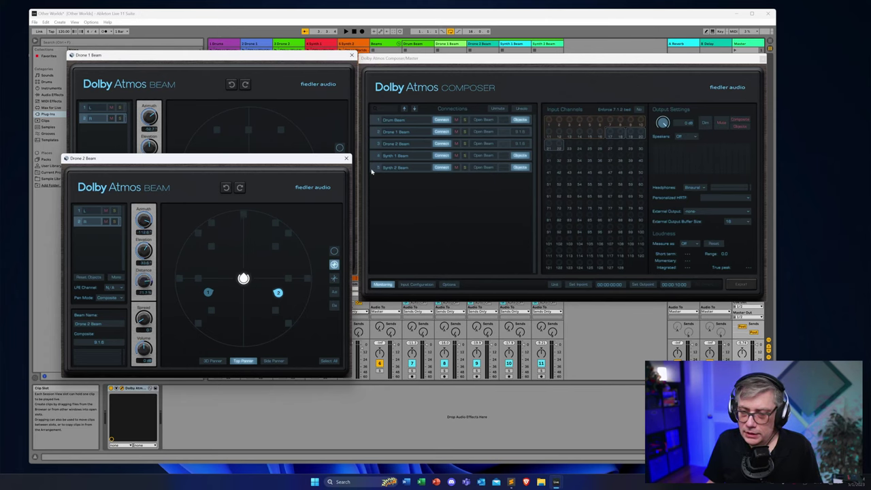
Step: Open Synth 1 Beam from Composer and spread its L and R channels wide in the top view, to about 76 degrees azimuth
click(485, 156)
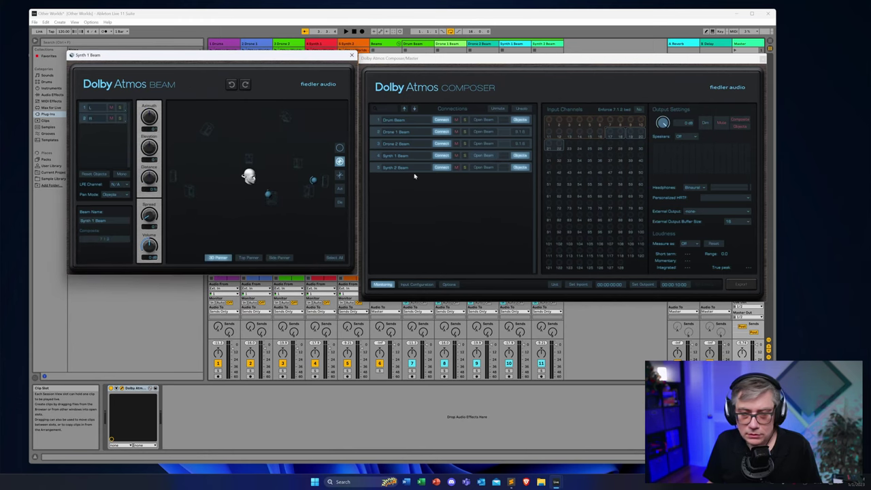
drag(241, 56, 241, 163)
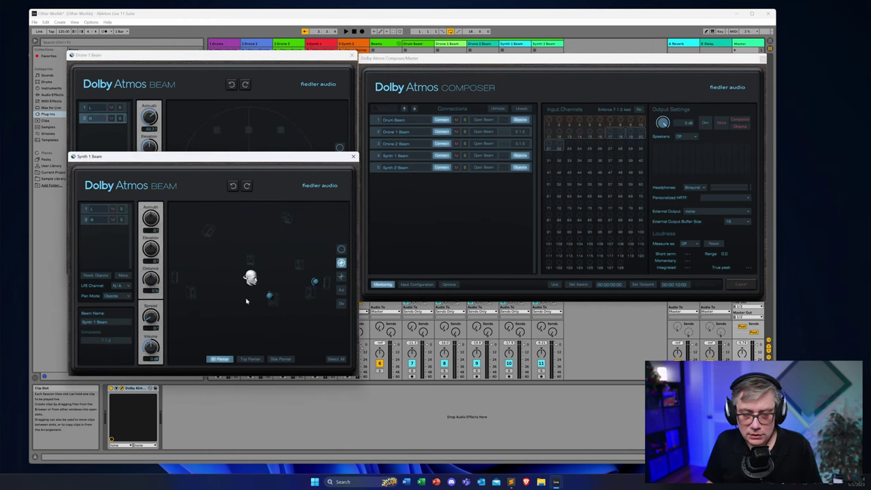
click(250, 359)
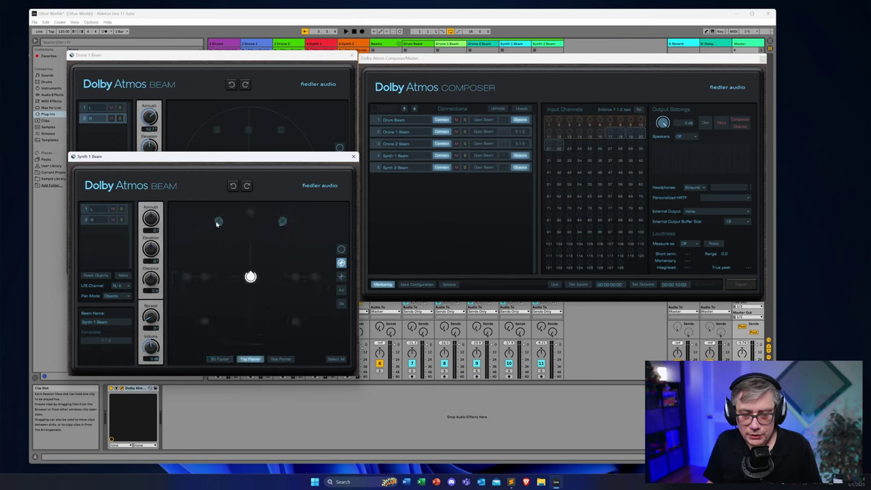
drag(217, 224, 188, 261)
drag(286, 223, 314, 263)
Step: Raise Synth 1 Beam's L and R channels to about 29 degrees elevation in the side view and close its window
click(282, 359)
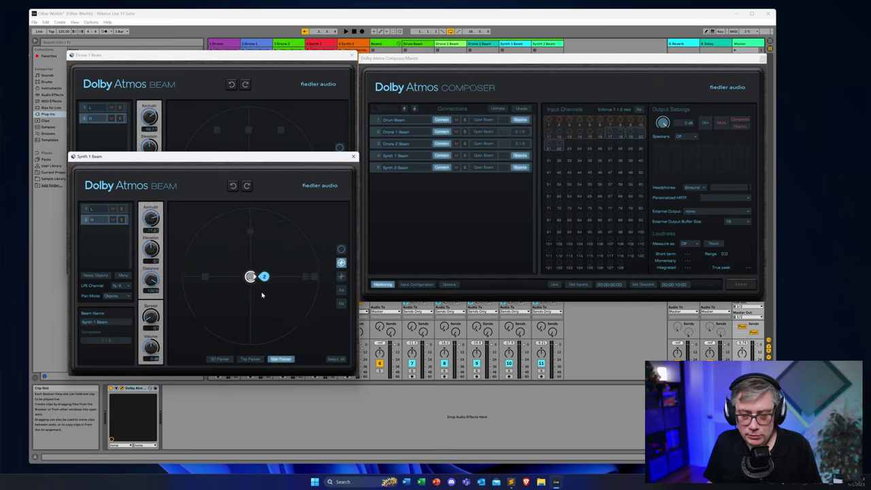
drag(264, 277, 264, 249)
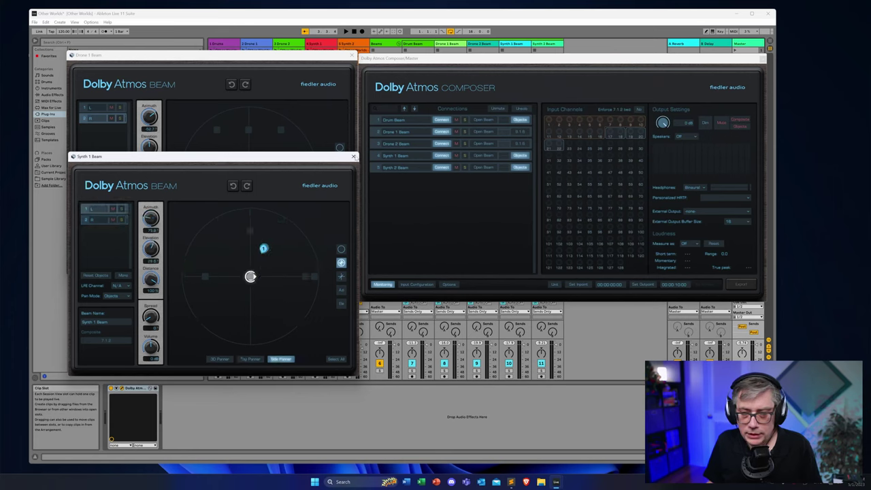
click(353, 157)
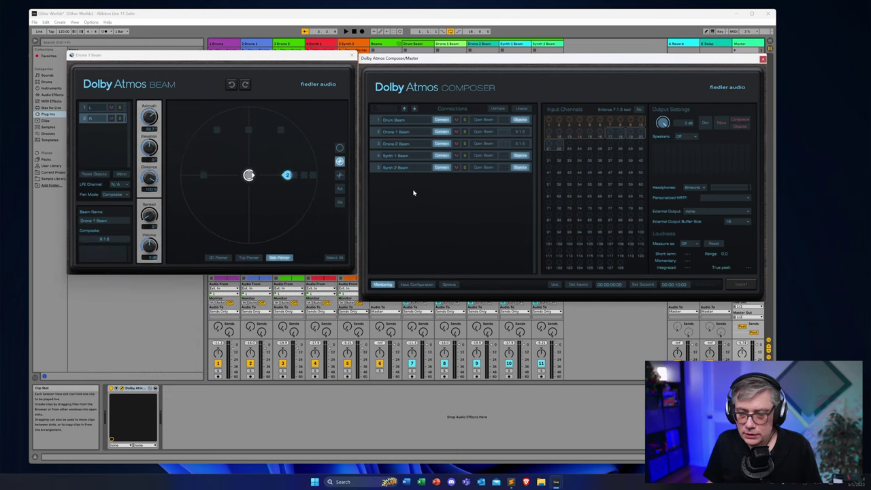
Step: Open Synth 2 Beam from Composer, narrow its L and R channels to about 20 degrees azimuth at the front in the top view, and close it
click(484, 167)
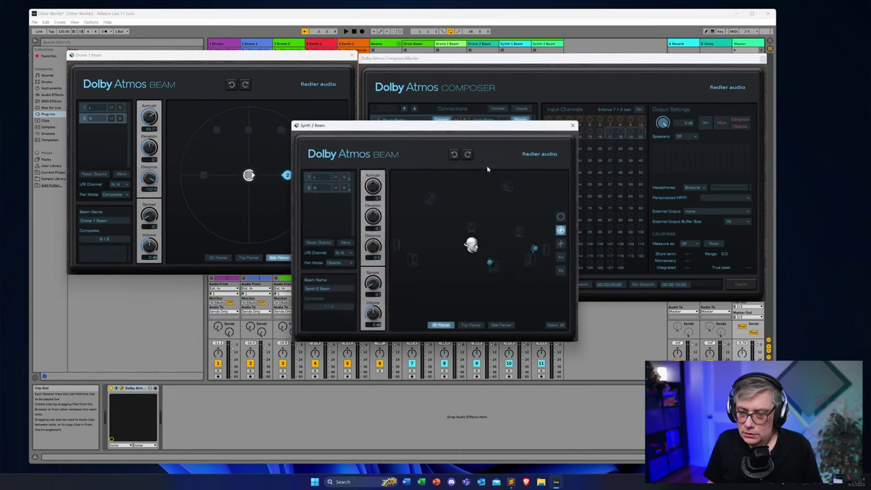
drag(454, 130, 283, 130)
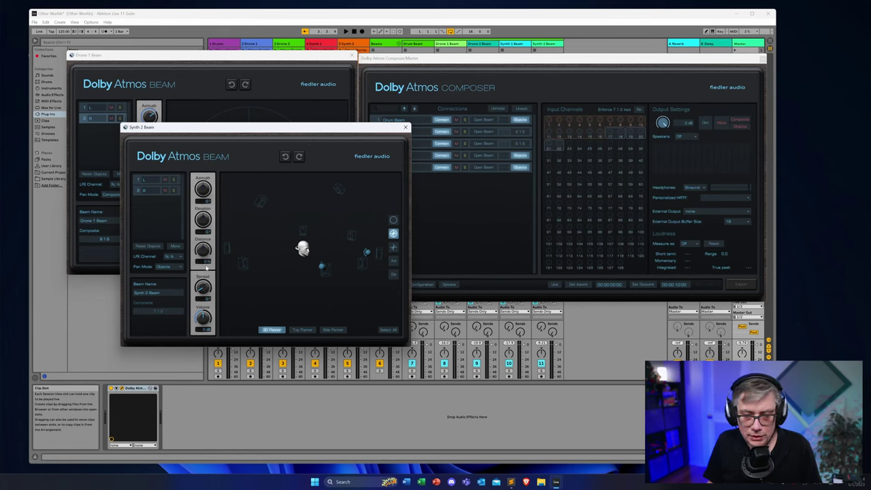
click(300, 330)
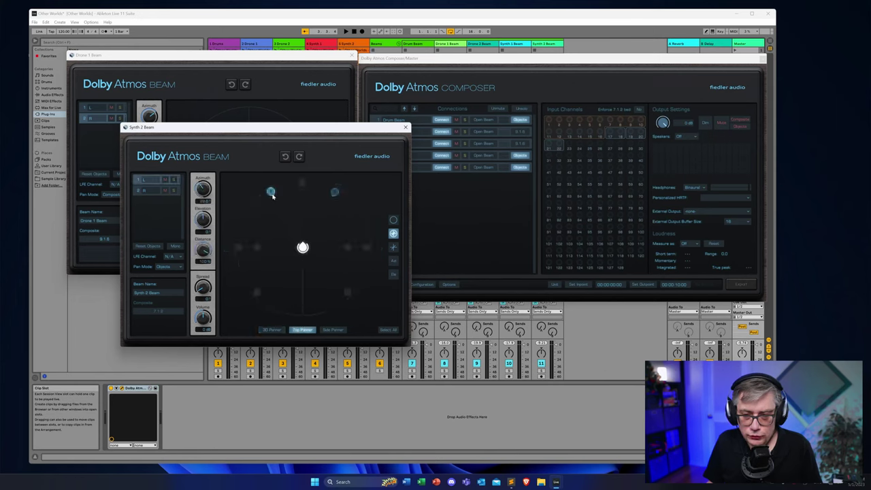
drag(270, 189, 279, 187)
drag(338, 196, 326, 186)
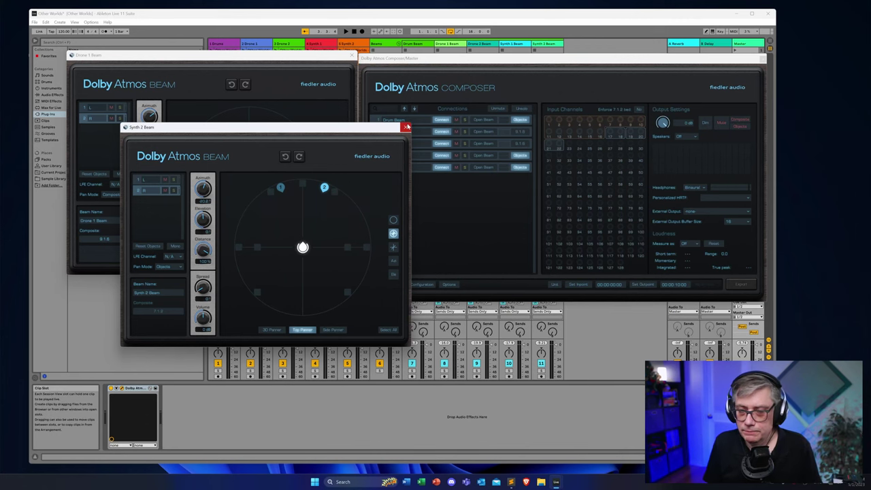
click(407, 127)
Step: Close the Drone 1 Beam window, move Composer over the session tracks and play back the mix
click(352, 55)
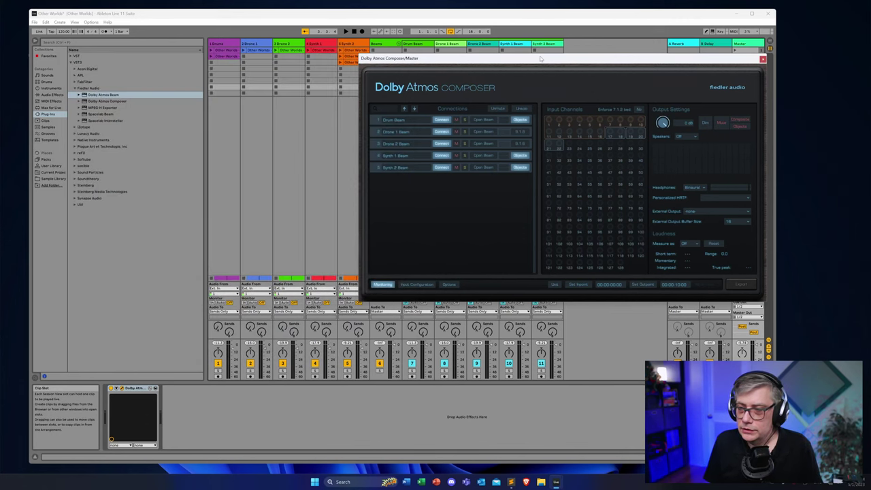
drag(542, 58, 388, 54)
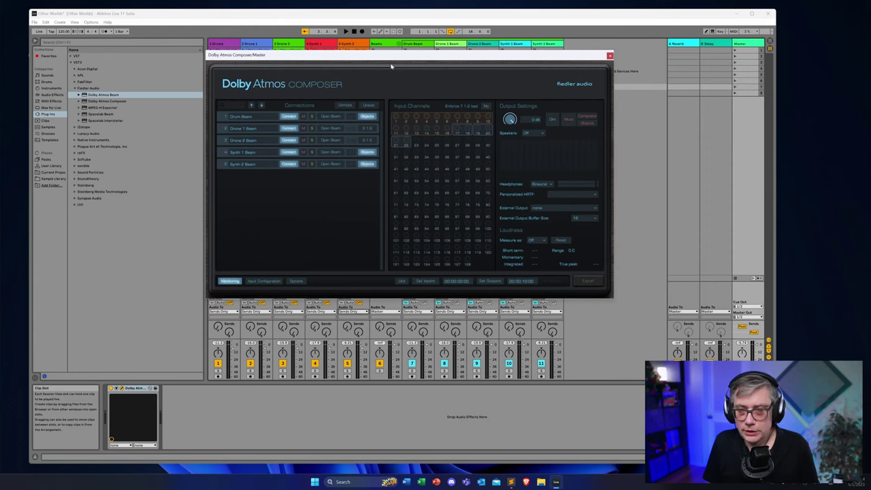
key(space)
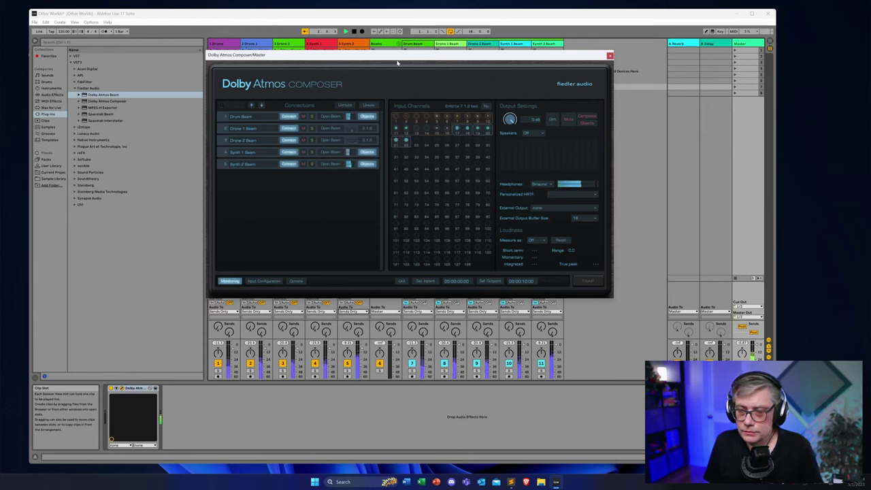
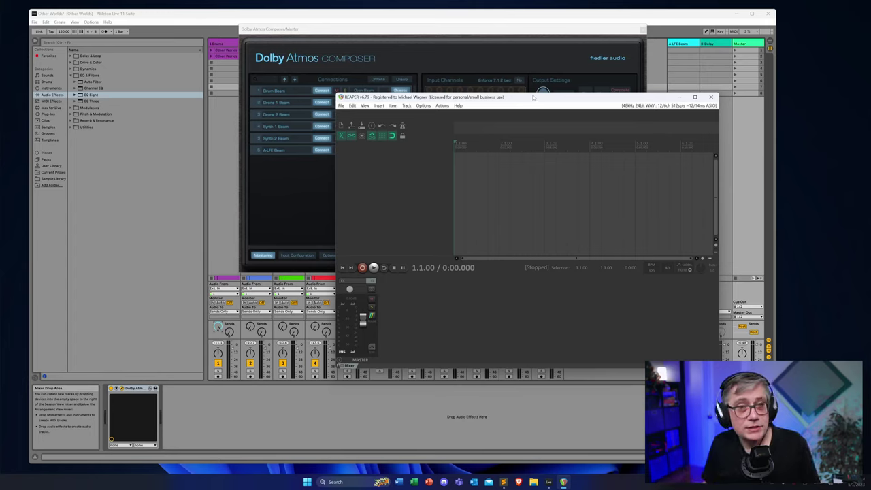
Step: In REAPER, insert a new track and set its routing to 16 track channels
right_click(390, 178)
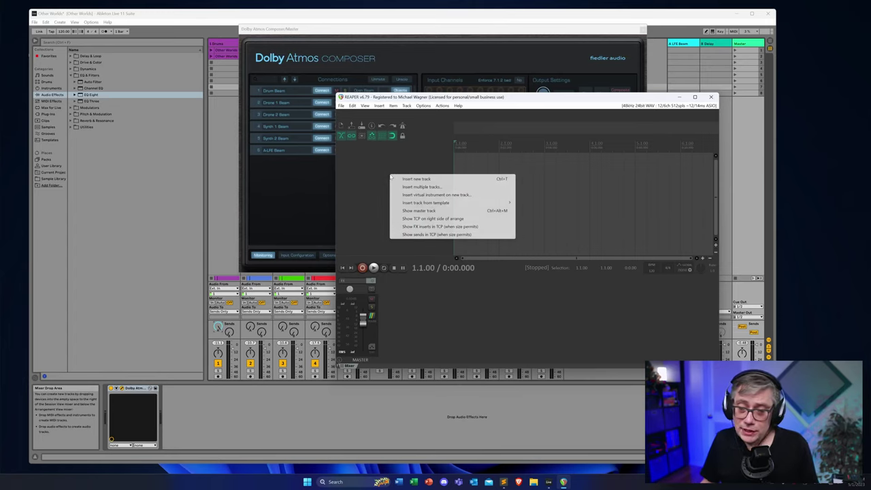
click(410, 179)
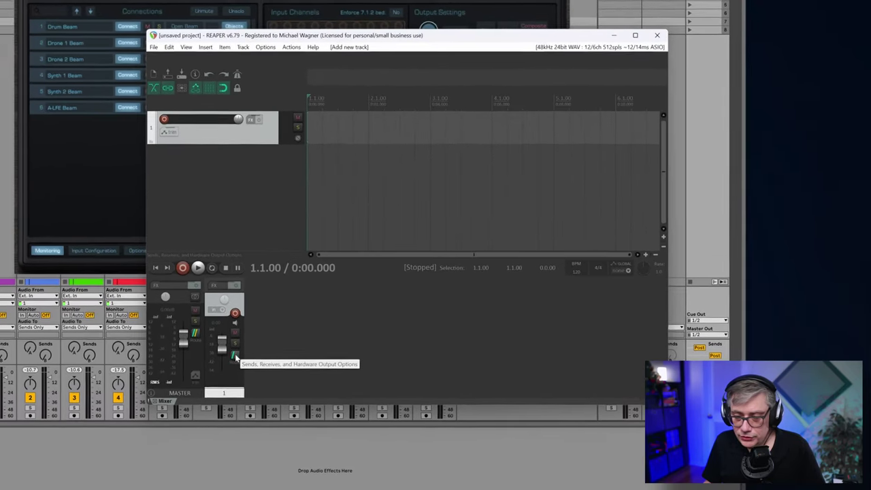
click(386, 299)
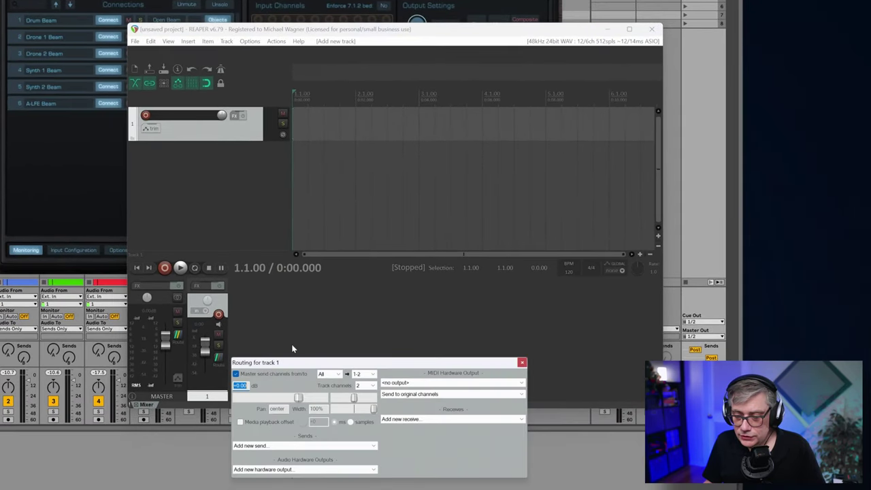
click(372, 386)
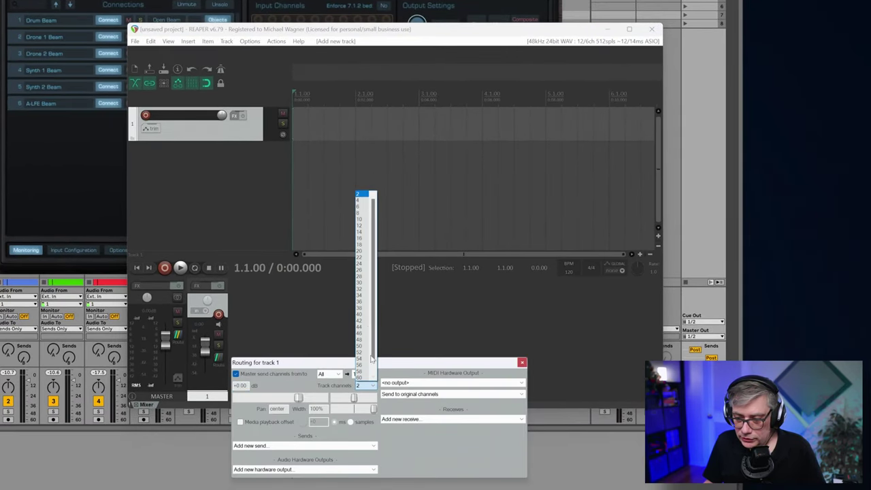
click(364, 238)
click(522, 363)
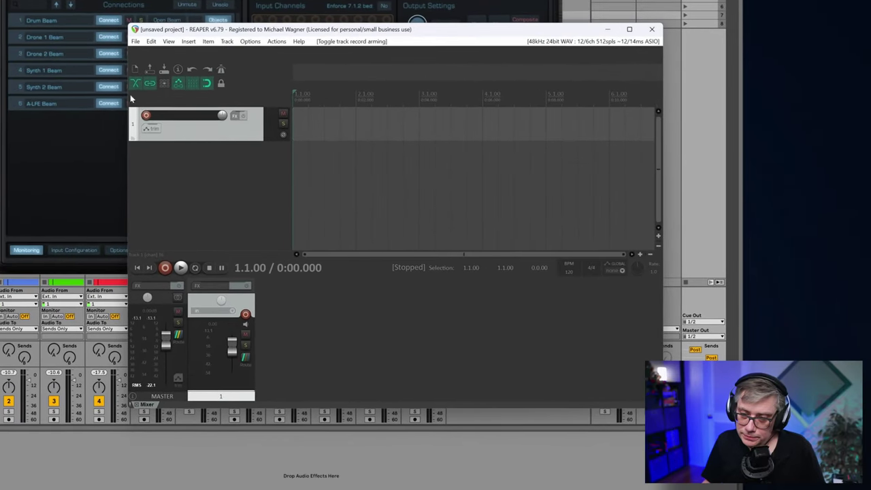
Step: Arm track 1 for recording and set its input to the 16-channel ReaRoute group starting at ReaRoute 1
click(145, 116)
click(234, 133)
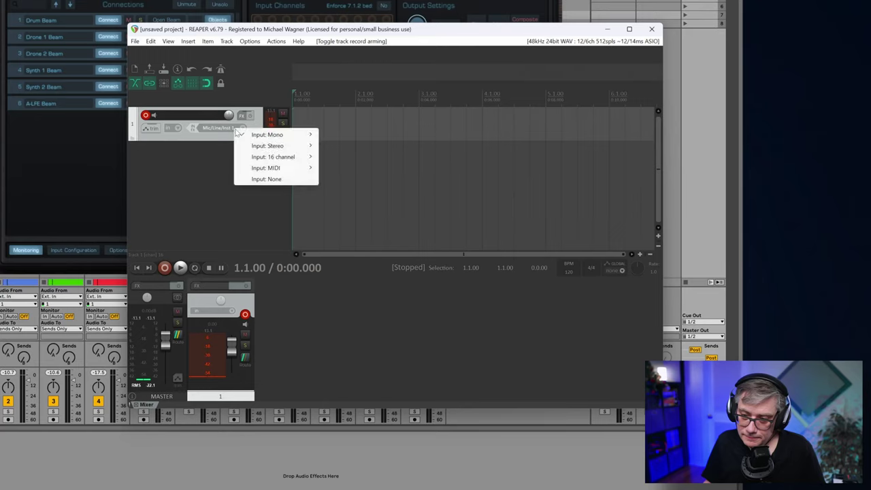
mouse_move(271, 161)
click(369, 159)
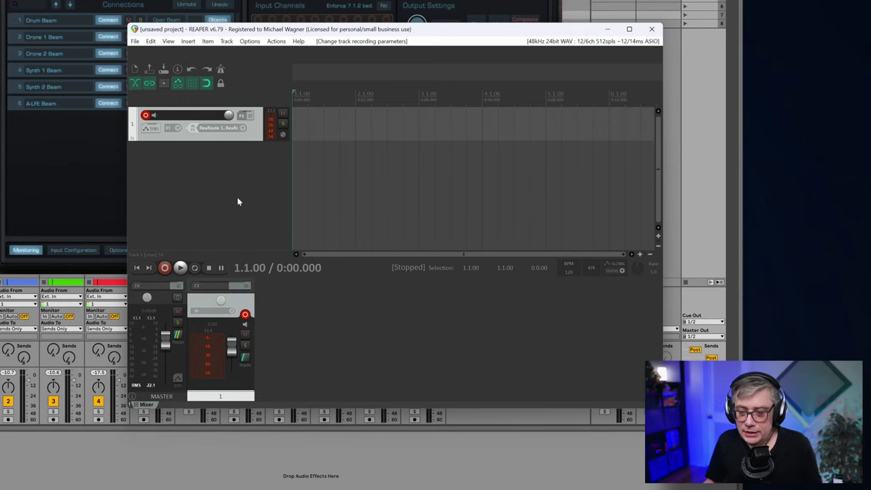
Step: Find the VST3 plug-in Virtuoso (Early Access) (APL) with the filter "virtuoso" and add it to track 1
click(243, 117)
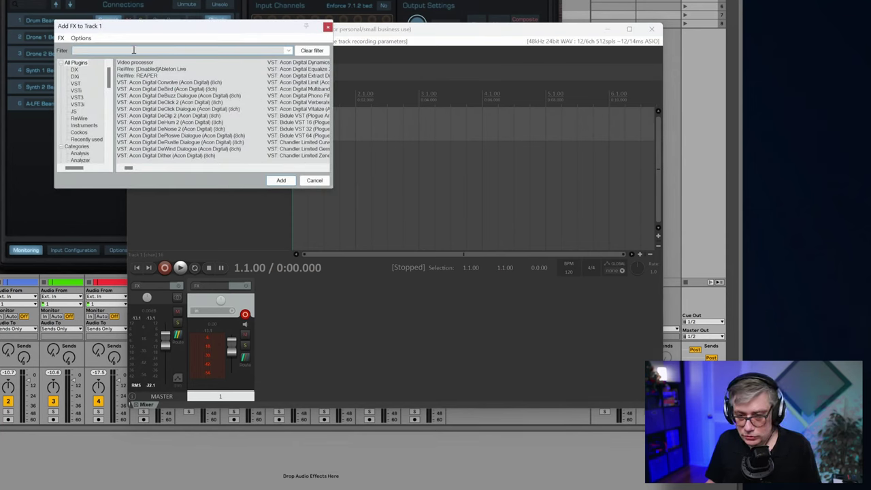
text(virtuoso)
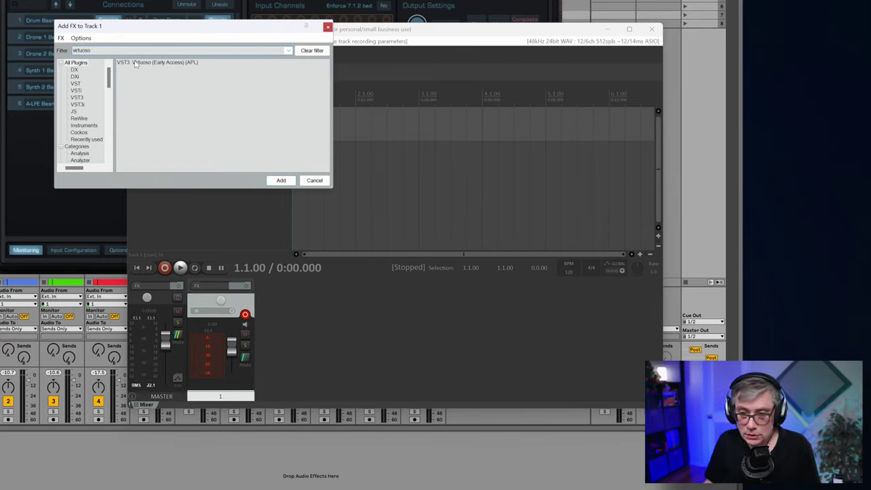
click(144, 64)
click(294, 181)
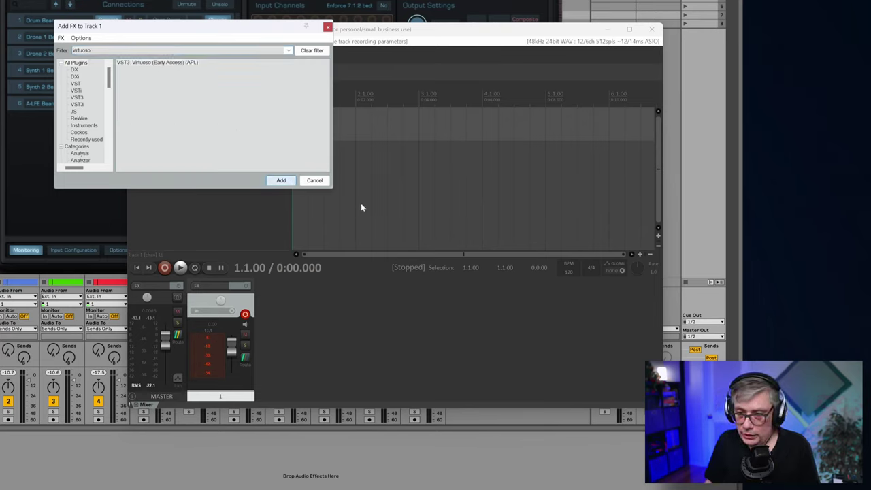
click(281, 183)
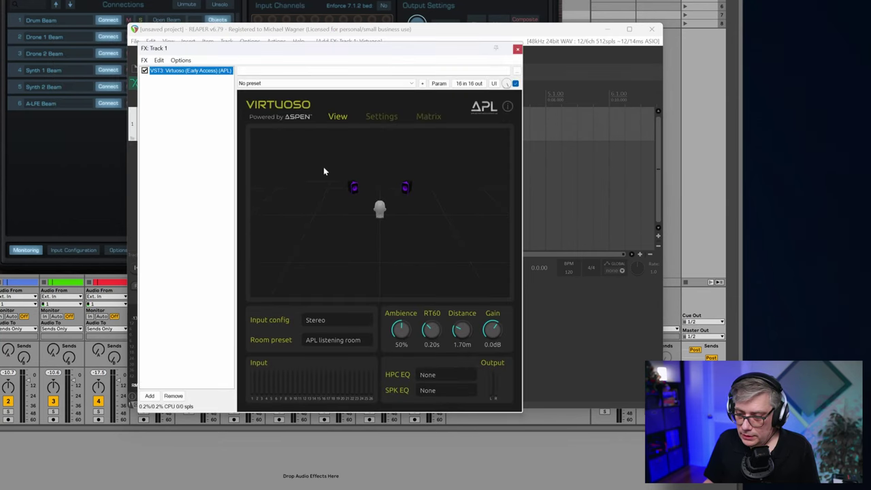
Step: Set Virtuoso's input configuration to the Dolby Atmos layout 9.1.6 B
click(324, 318)
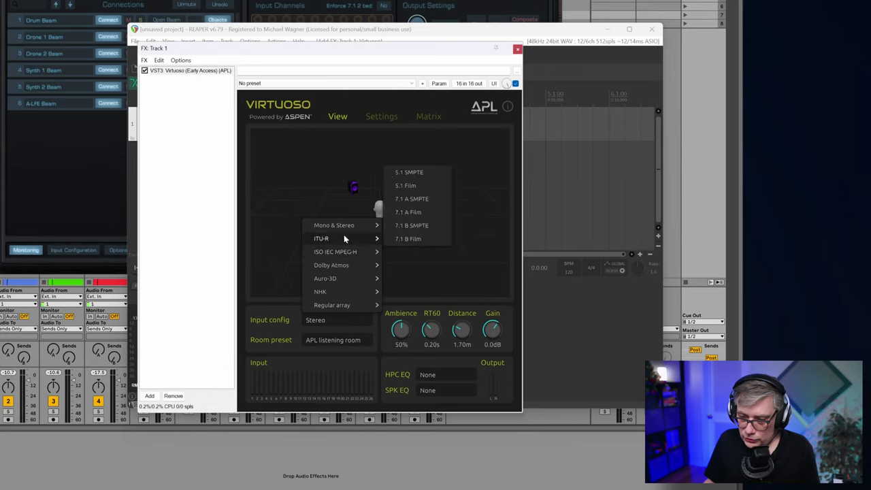
mouse_move(345, 269)
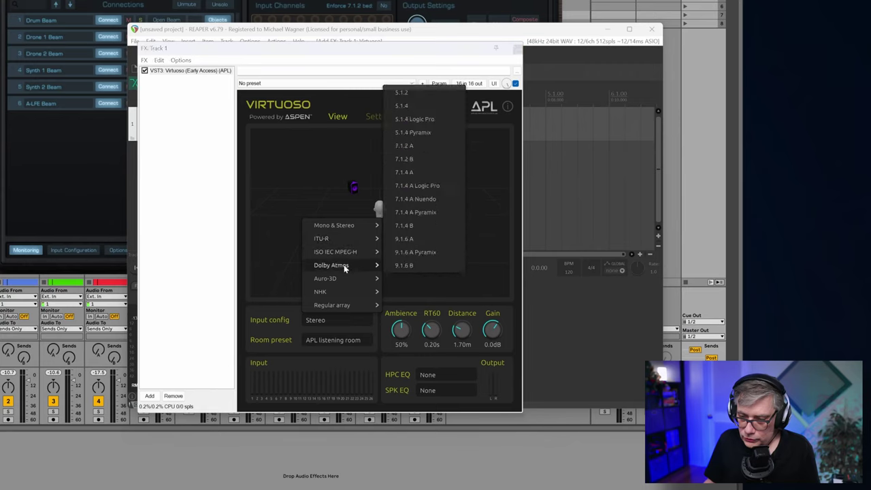
click(405, 266)
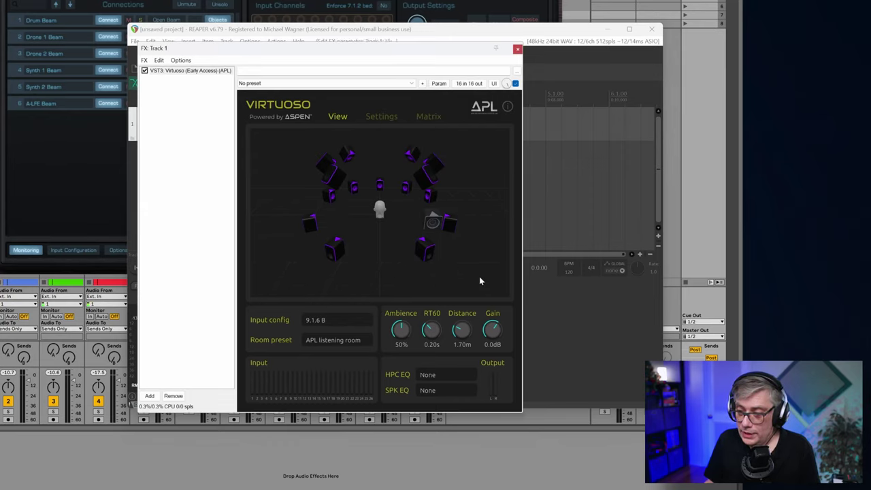
Step: In Virtuoso's matrix, route input 9 to Lws and input 10 to Rws, and clear inputs 5 and 6 from those loudspeakers
click(428, 117)
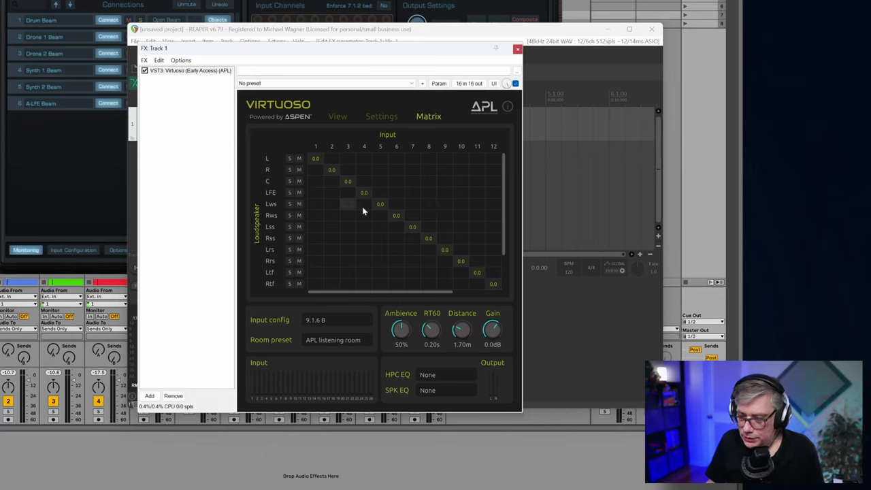
click(462, 215)
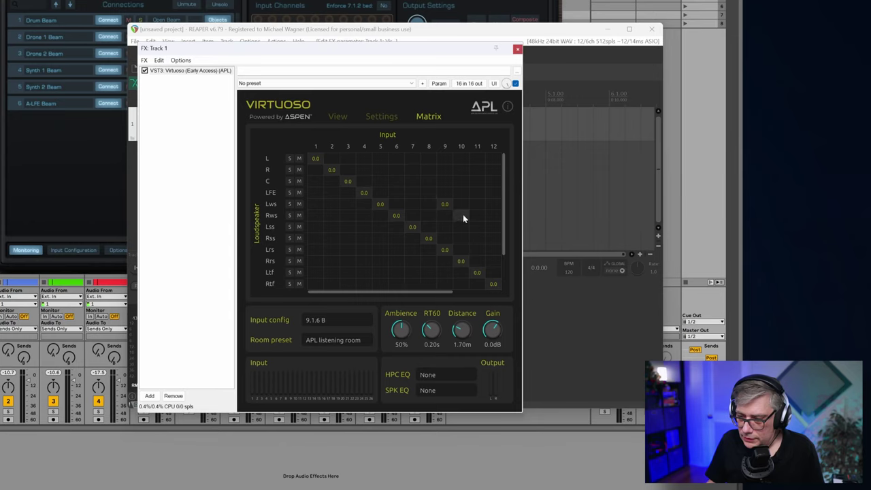
click(382, 204)
click(396, 215)
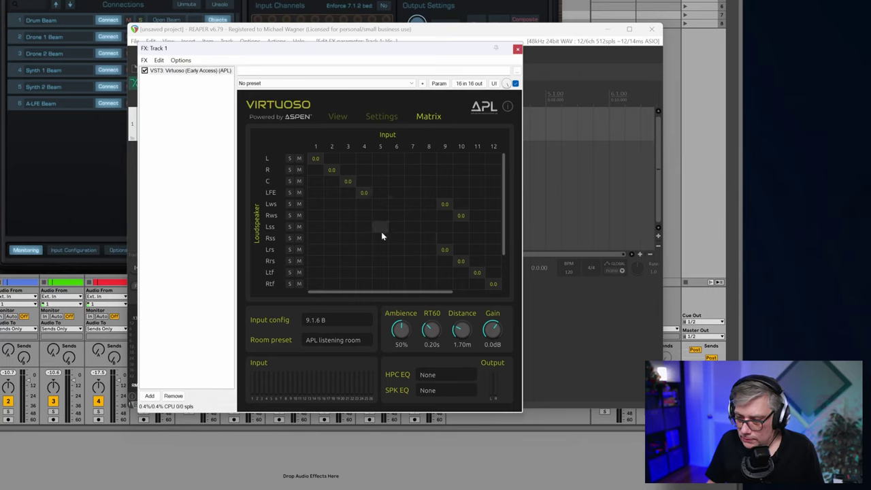
Step: Reroute inputs 5 and 6 to Lss and Rss and inputs 7 and 8 to Lrs and Rrs, clearing their other assignments
click(380, 231)
click(396, 239)
click(413, 251)
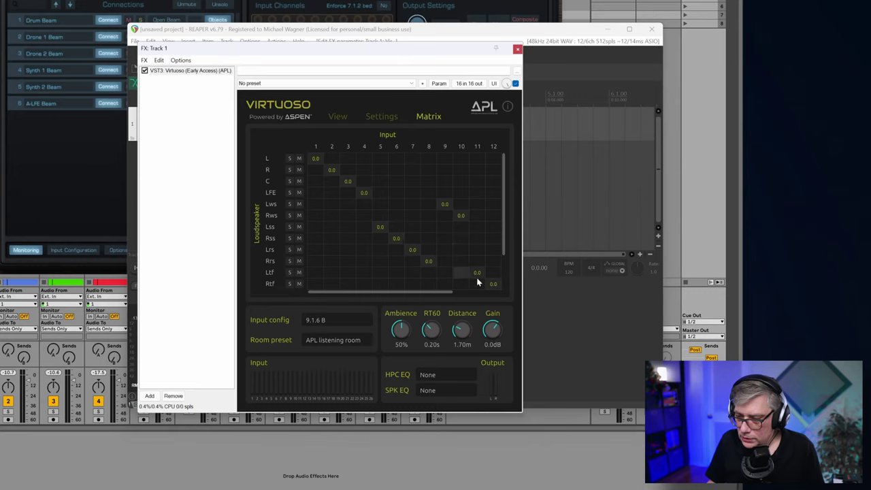
Step: Check the height-loudspeaker rows of Virtuoso's routing matrix and return to the 3D loudspeaker view
scroll(506, 220, down, 2)
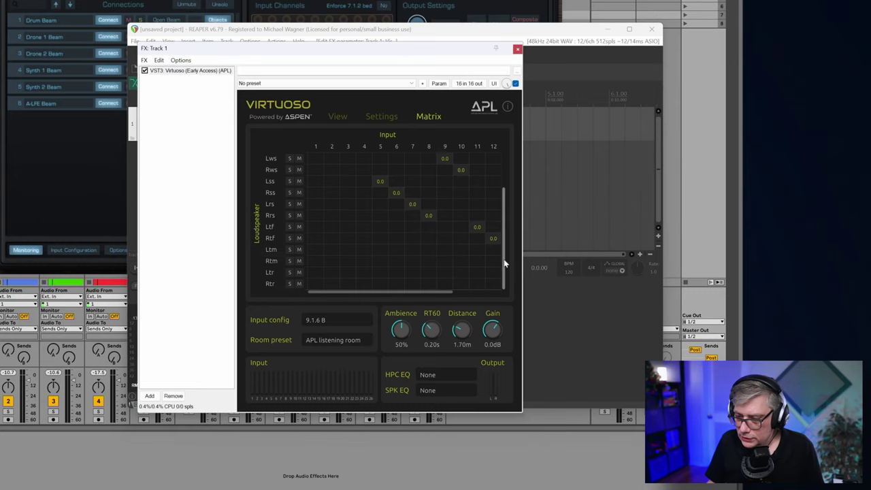
mouse_move(440, 292)
mouse_down()
mouse_move(476, 292)
mouse_move(440, 292)
mouse_up()
drag(506, 258, 510, 200)
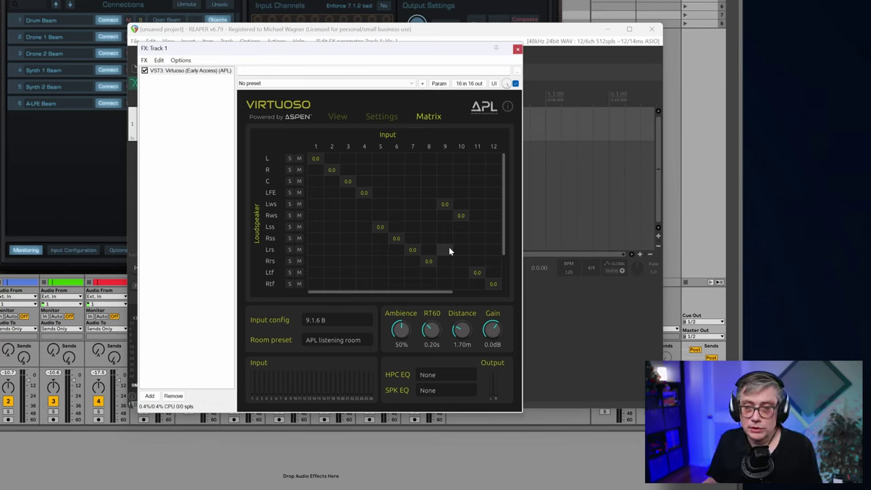
drag(342, 57, 421, 99)
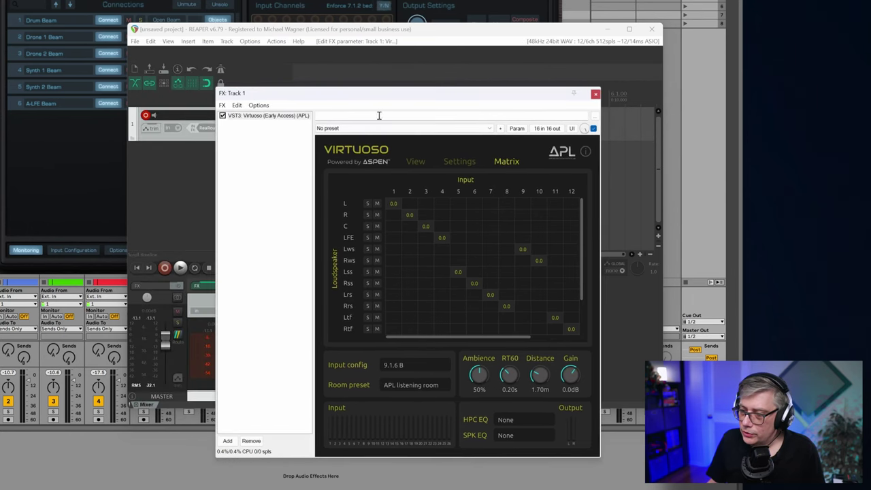
click(414, 160)
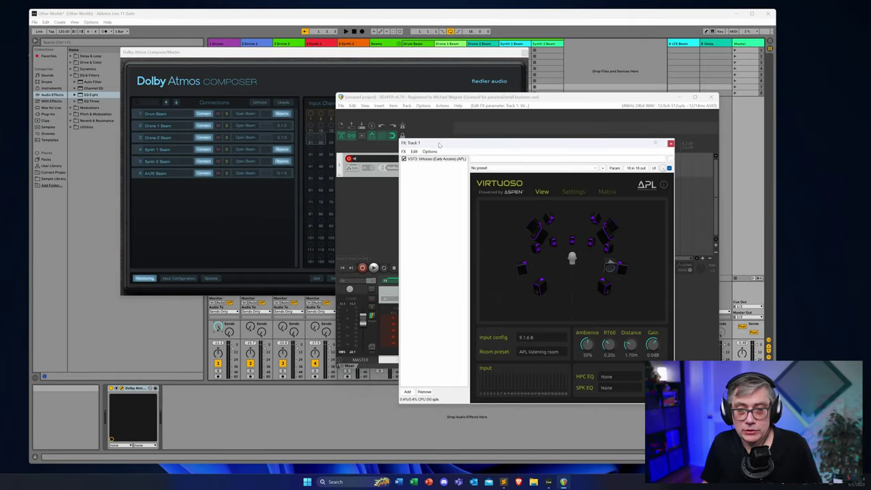
Step: Switch to Dolby Atmos Composer and configure its output as 9.1.6 speakers, headphones Off and external output ReaRoute ASIO (x64)
click(338, 54)
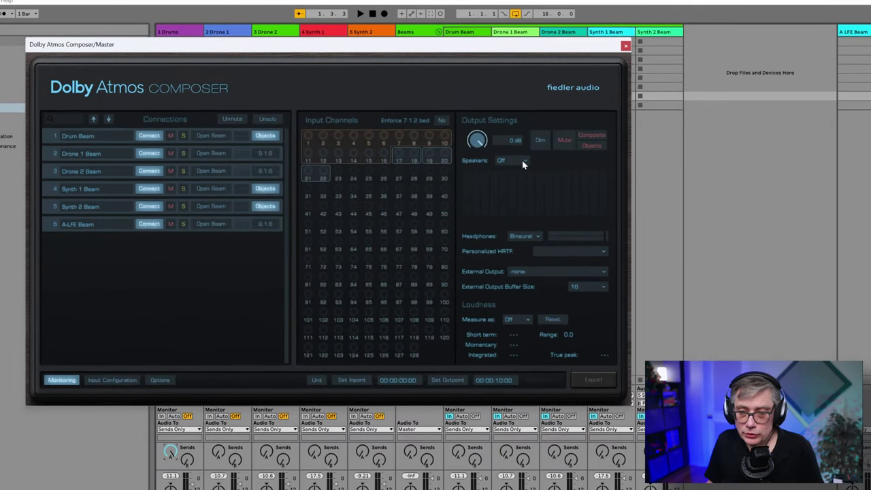
click(523, 162)
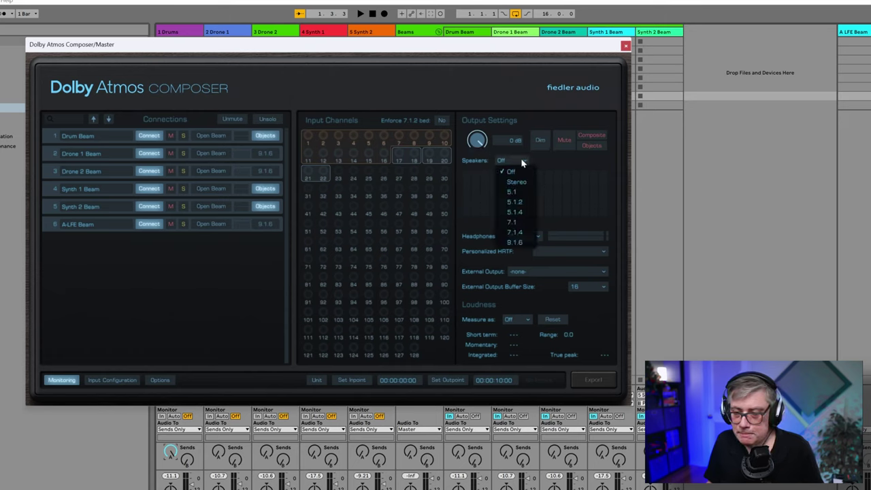
click(520, 244)
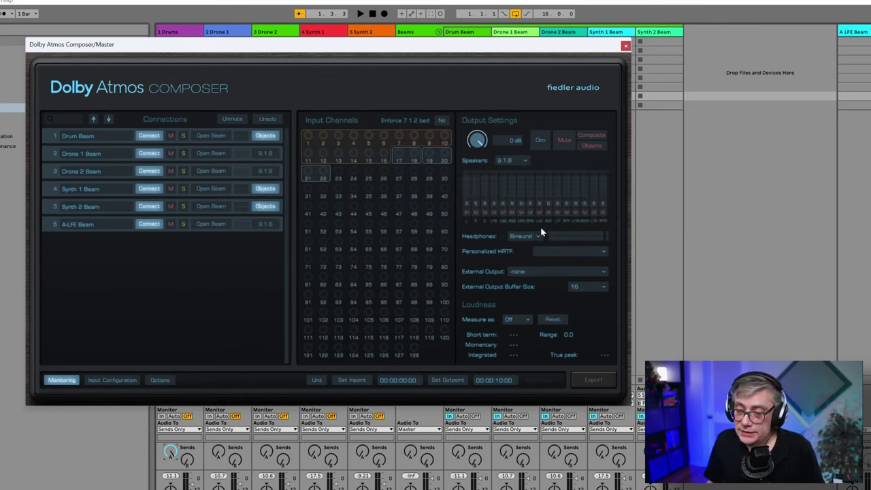
click(531, 237)
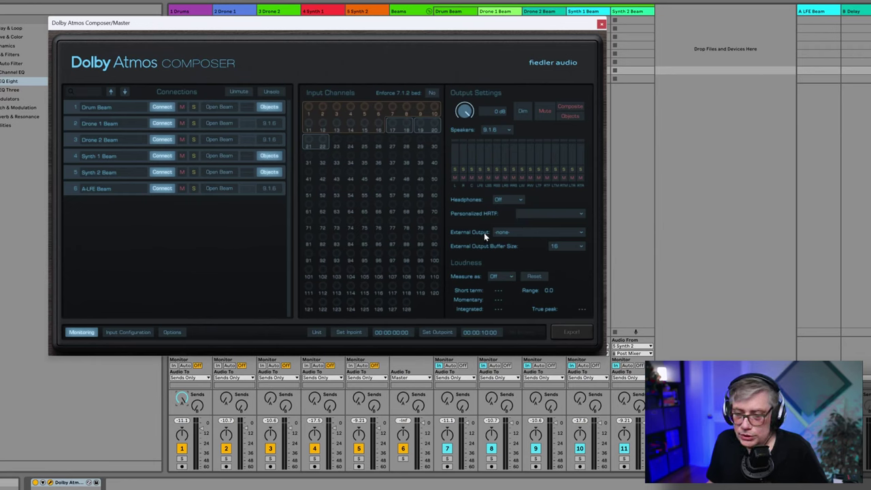
click(580, 234)
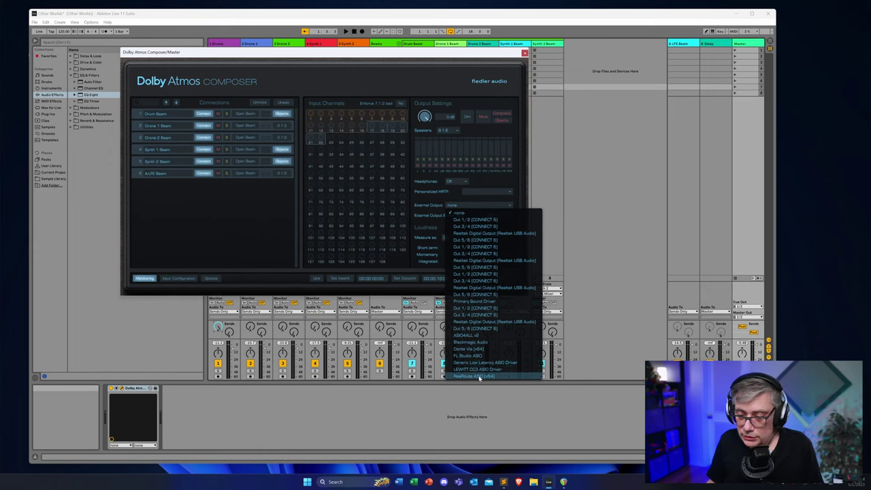
click(480, 378)
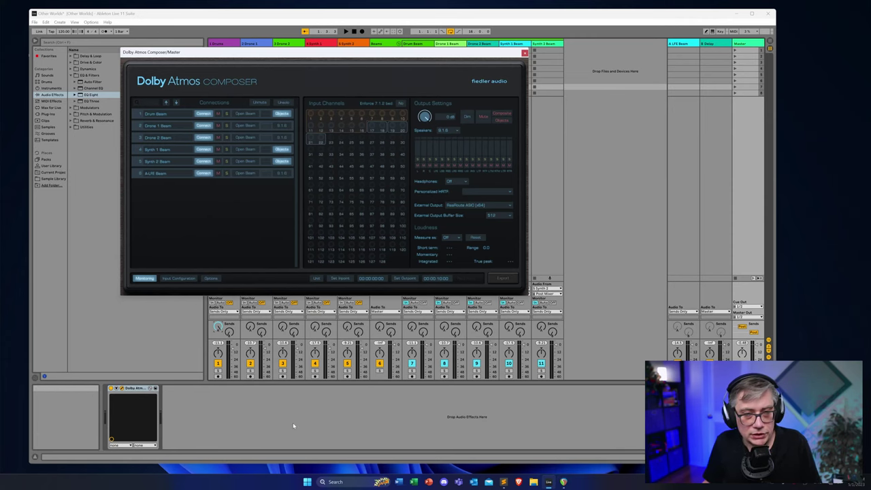
Step: Add the Utility audio effect after Dolby Atmos Composer on Live's Master track and mute its output
drag(244, 53, 338, 43)
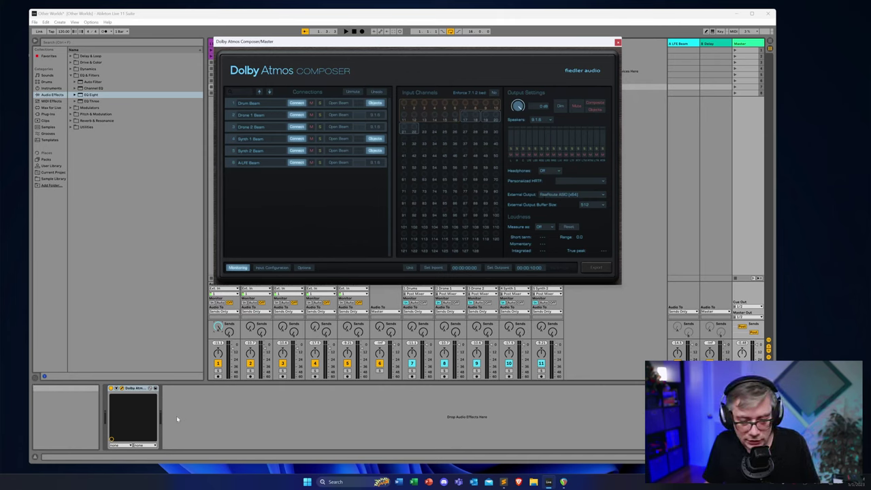
click(73, 127)
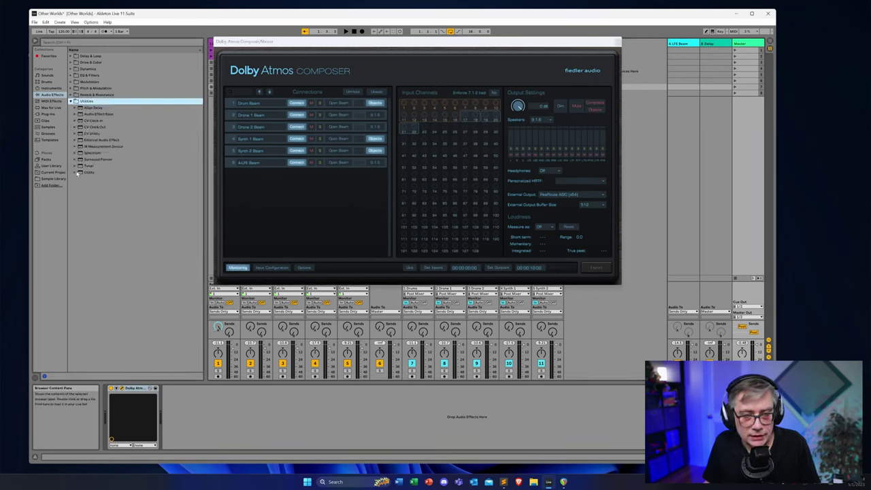
click(89, 173)
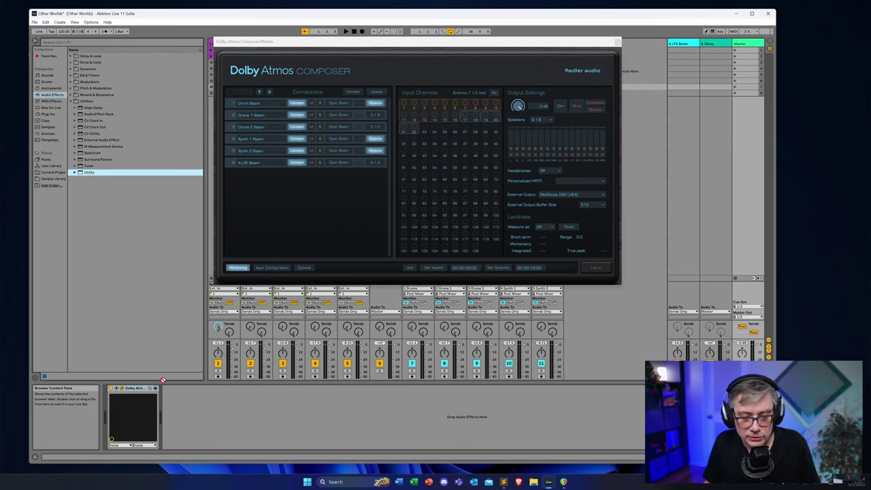
drag(163, 380, 184, 413)
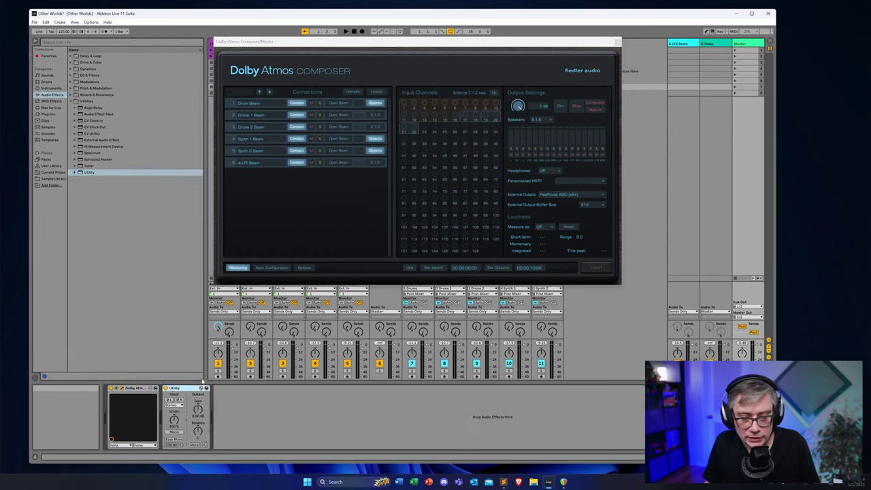
click(197, 446)
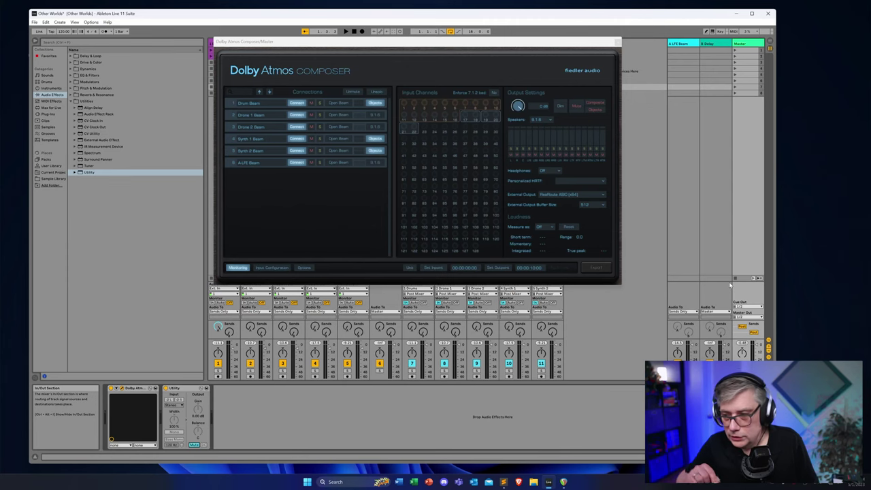
Step: Arrange the Live, Composer and Virtuoso windows so they are visible side by side, and start playback in Live
click(564, 482)
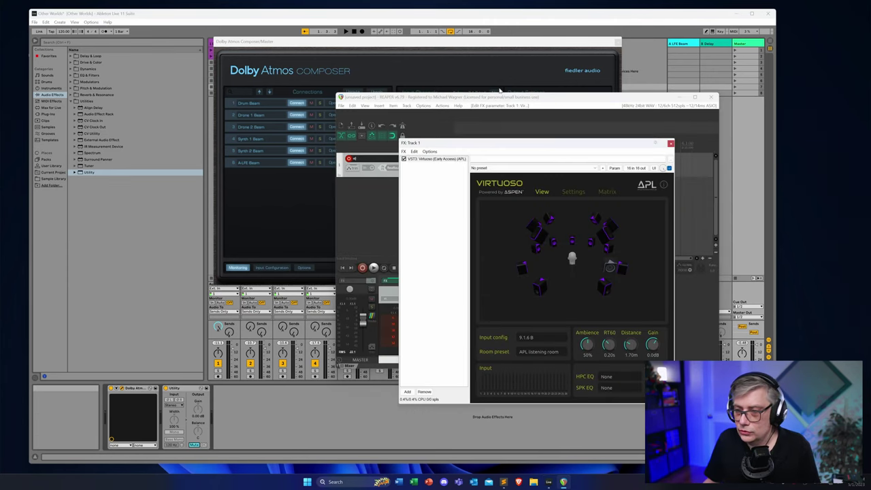
drag(477, 142, 670, 89)
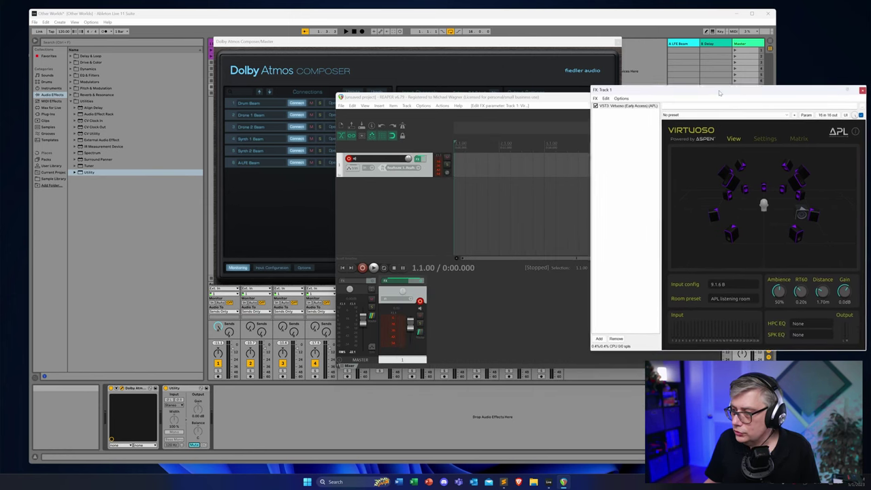
click(641, 20)
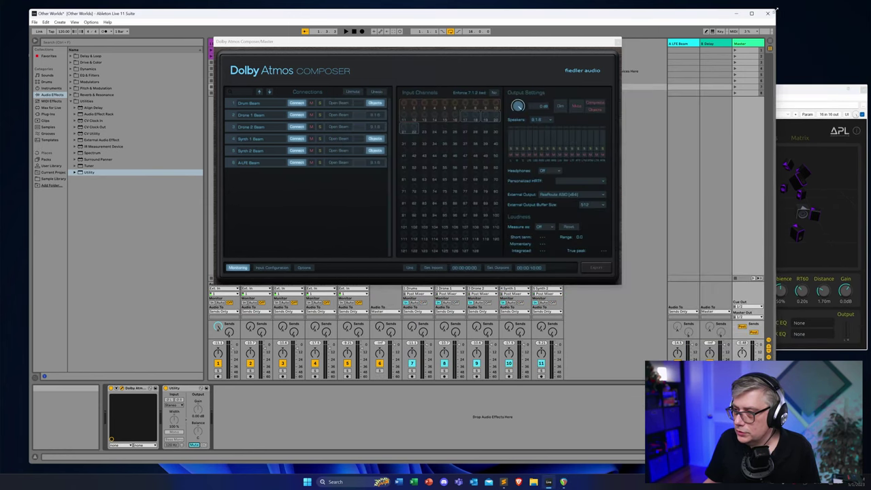
drag(776, 9, 579, 83)
drag(132, 79, 162, 10)
drag(468, 40, 422, 161)
key(space)
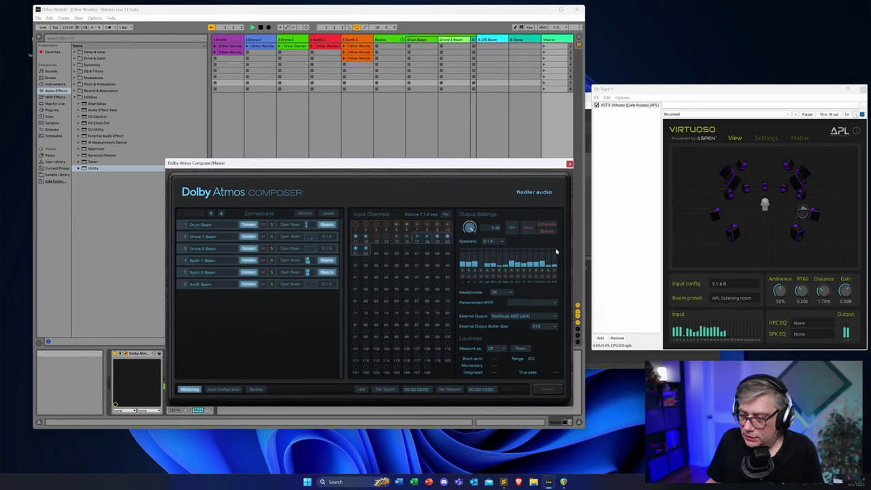
Step: Bring REAPER forward with the Virtuoso window overlapping its edge, and start REAPER's playback
drag(648, 88, 635, 135)
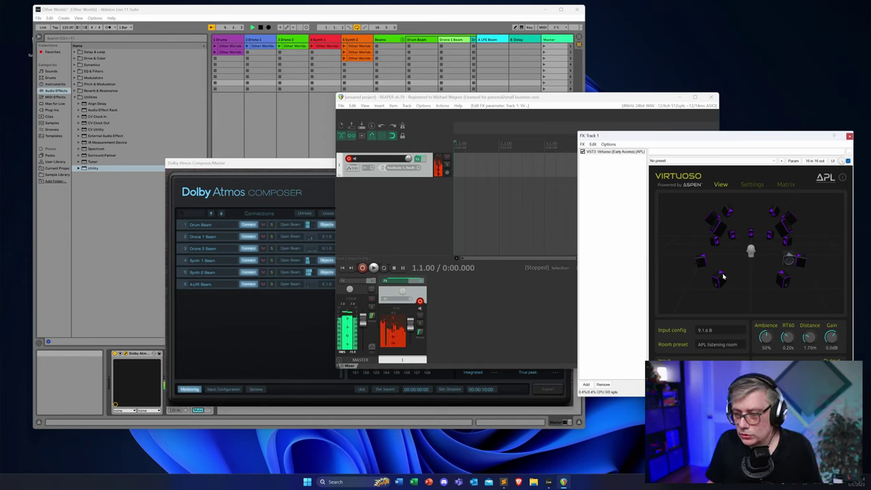
drag(700, 137, 667, 128)
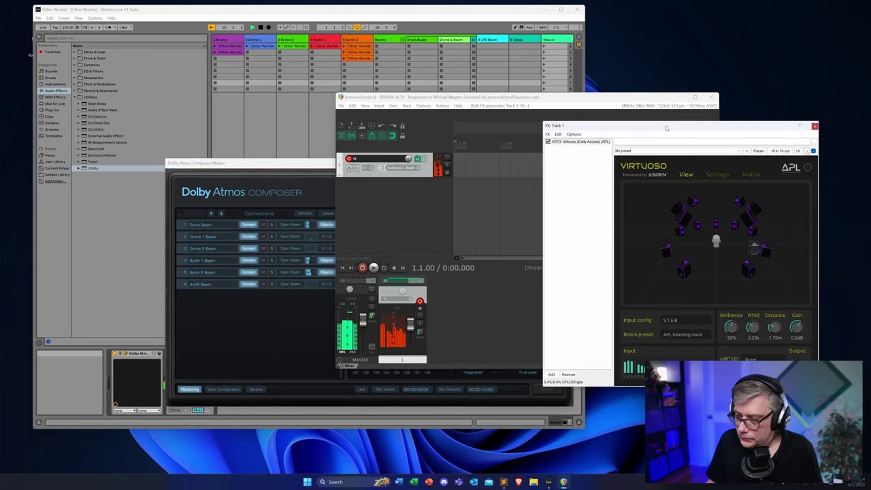
key(space)
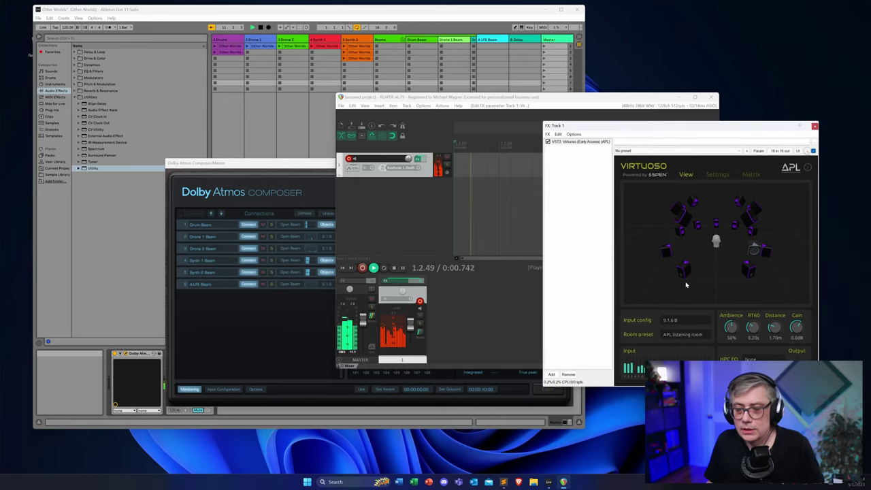